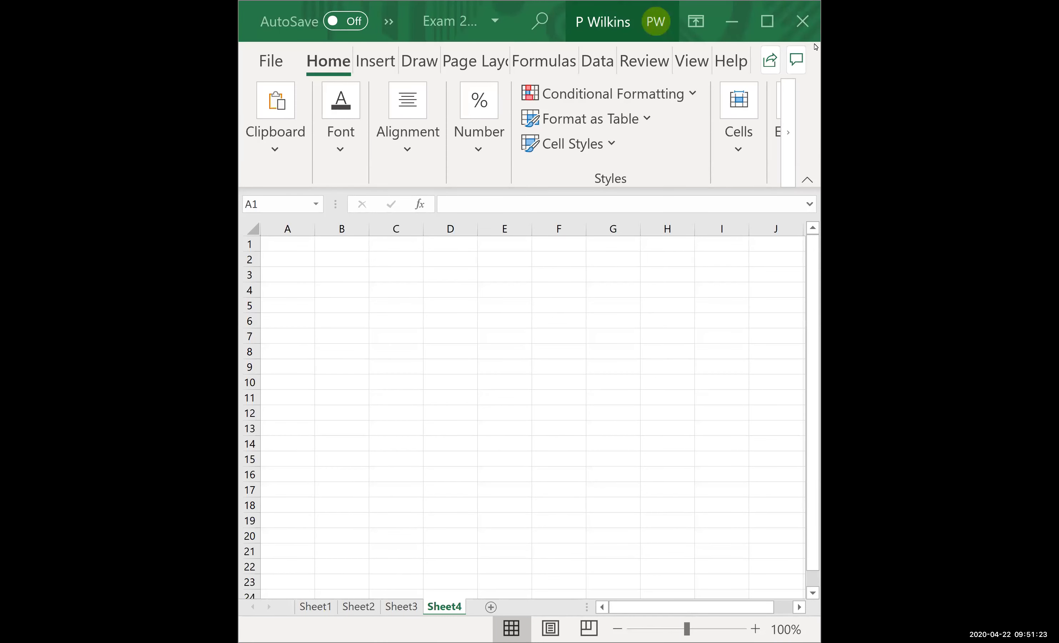
- Enter the heading lines "Cates Company", "Bank Reconciliation" and "June 30" in cells F2 to F4
key(super+Up)
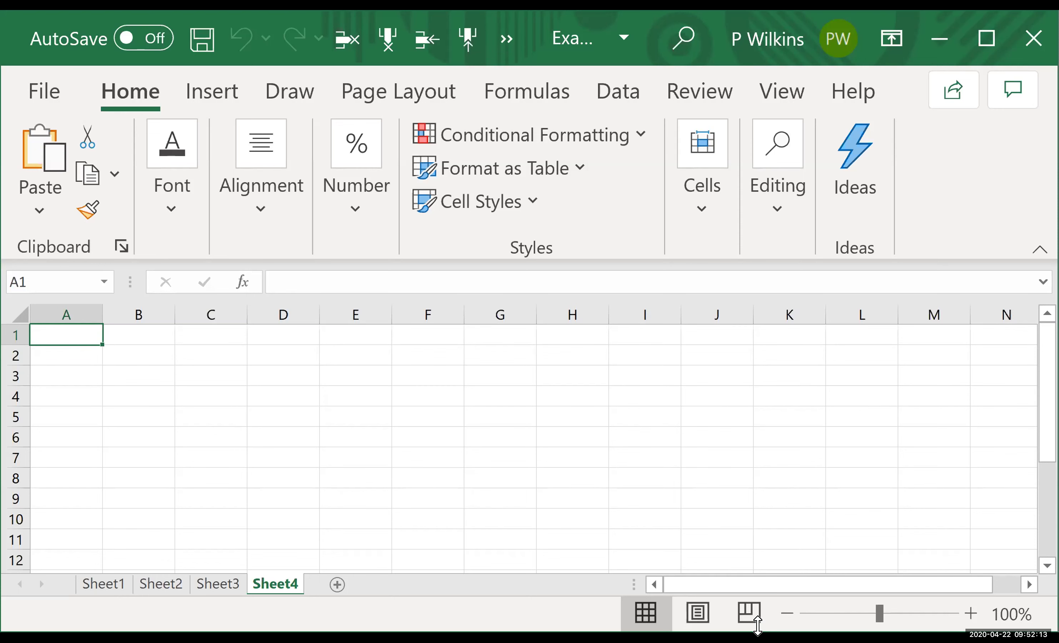
click(432, 352)
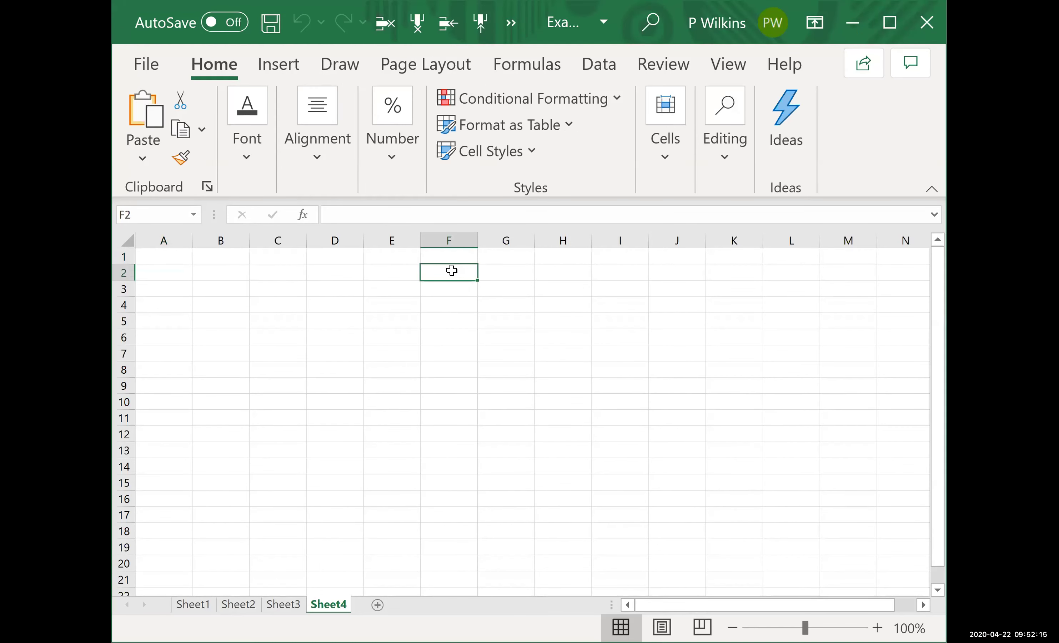
text(Ca)
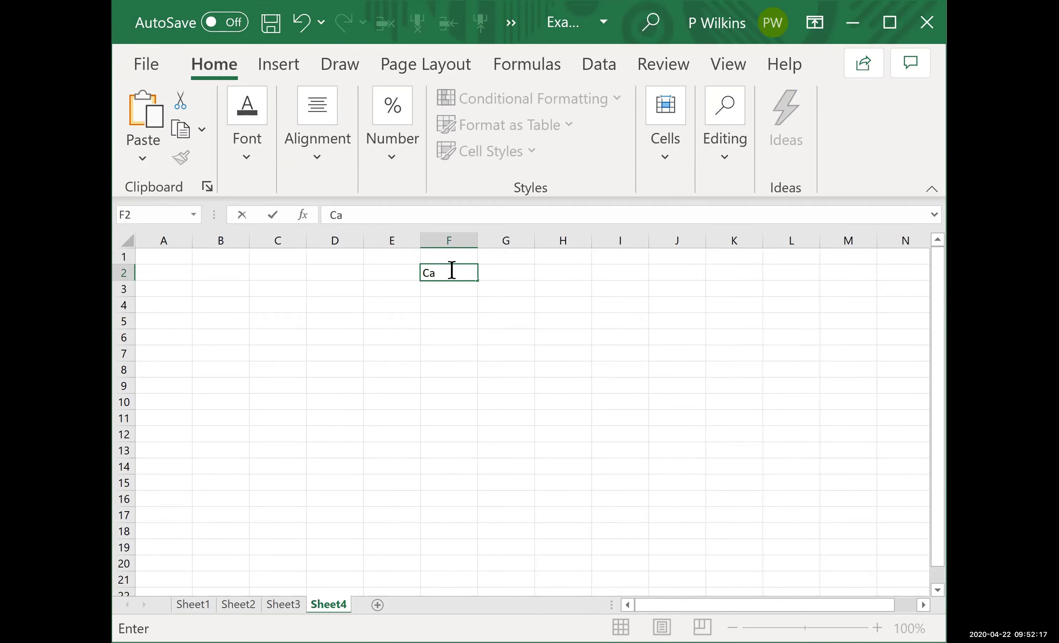
text(tes Company)
key(Return)
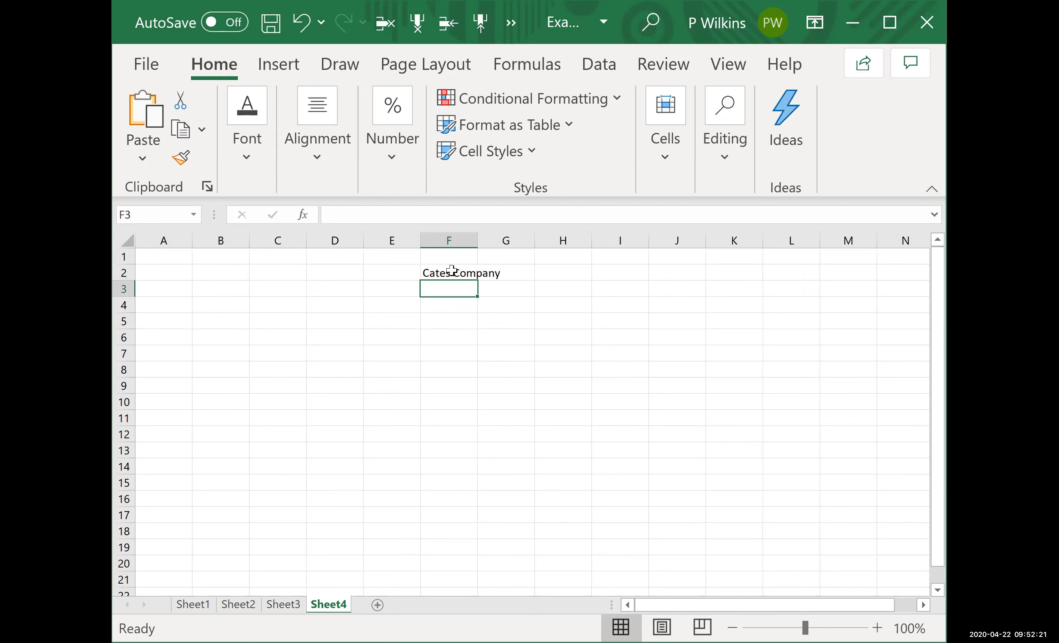
text(Bank Recon)
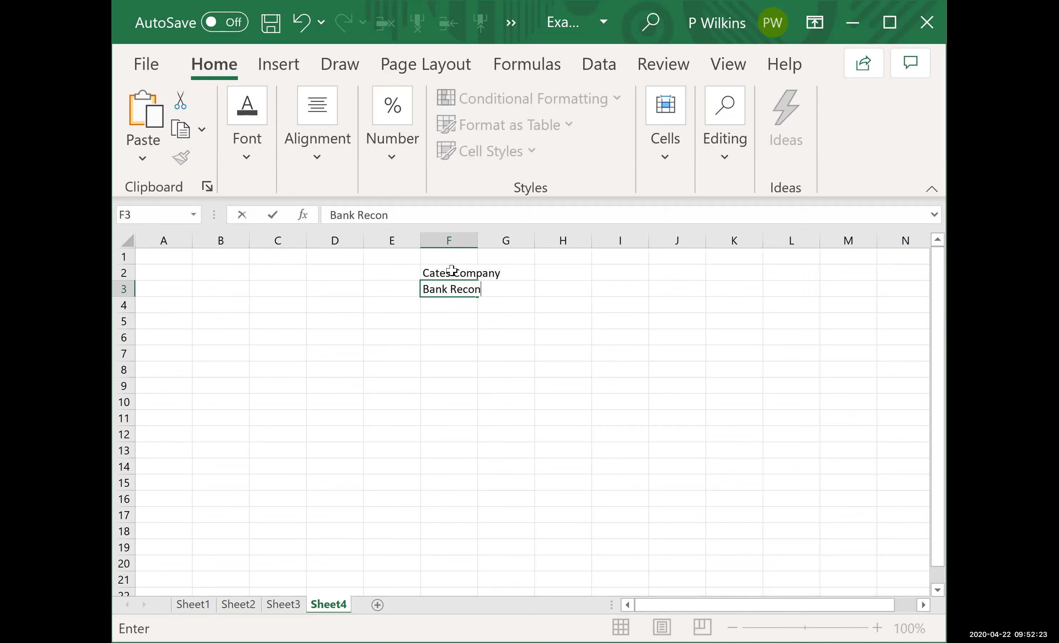
text(ciliation)
key(Return)
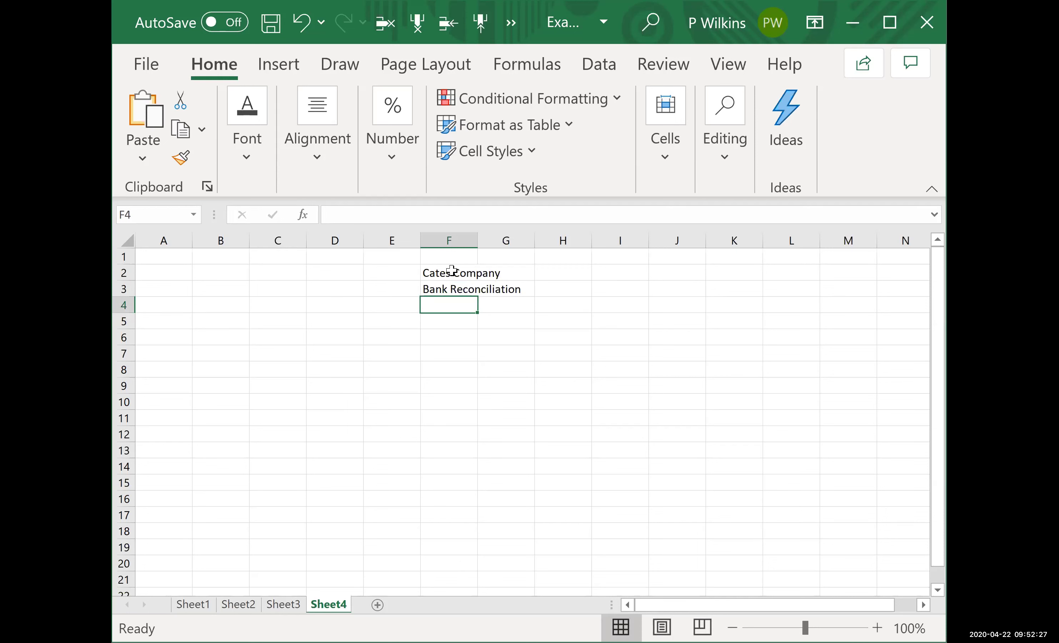
text(June 30)
key(Return)
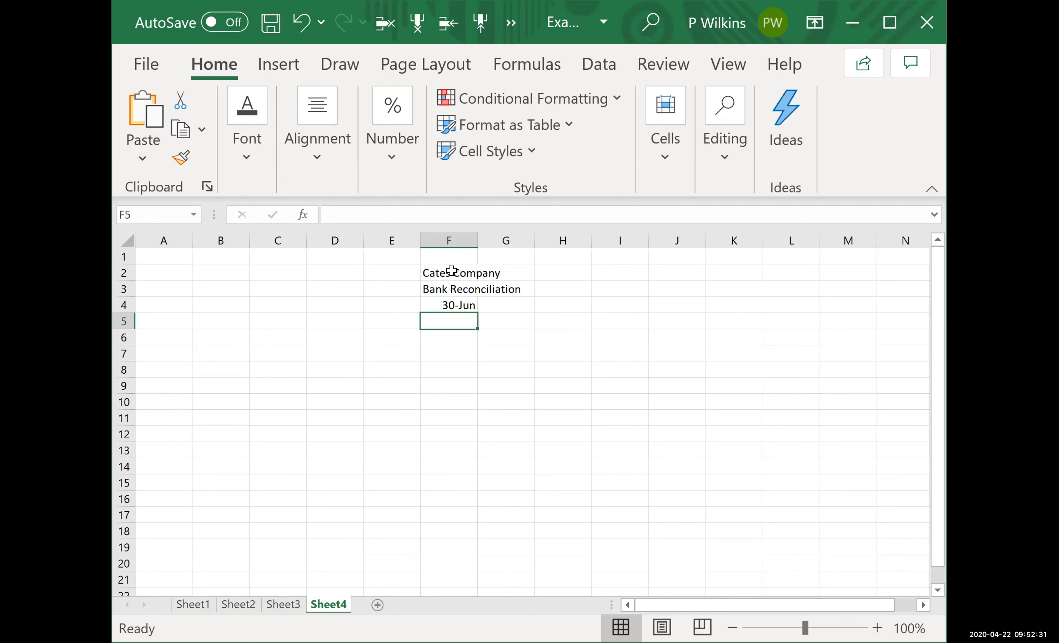
- Enter the label "Cash balance per BANK" in E6 and widen column E to fit it
key(Down)
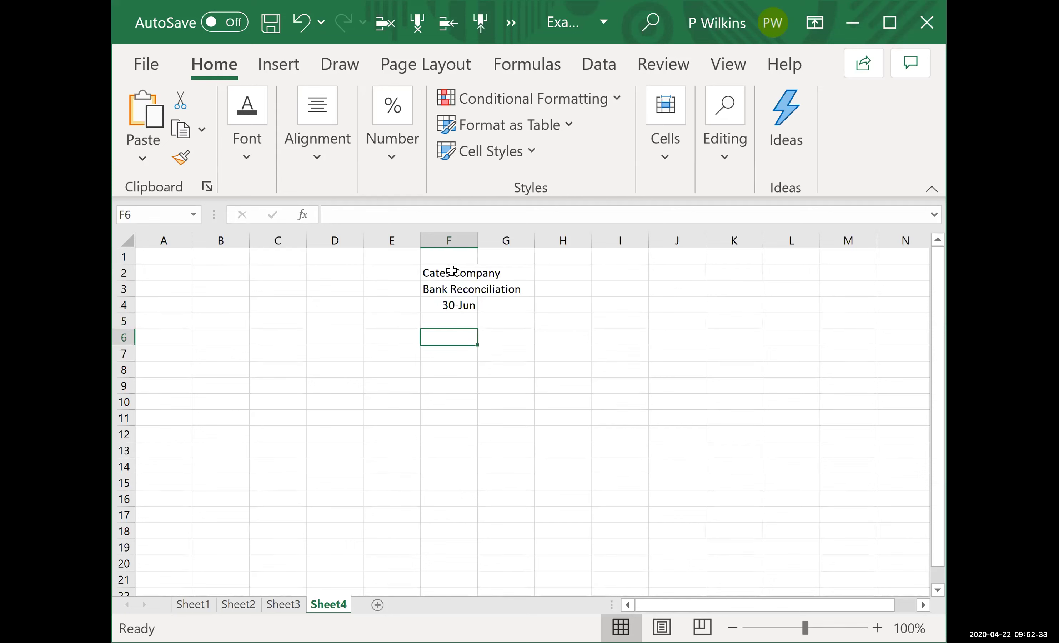
key(Left)
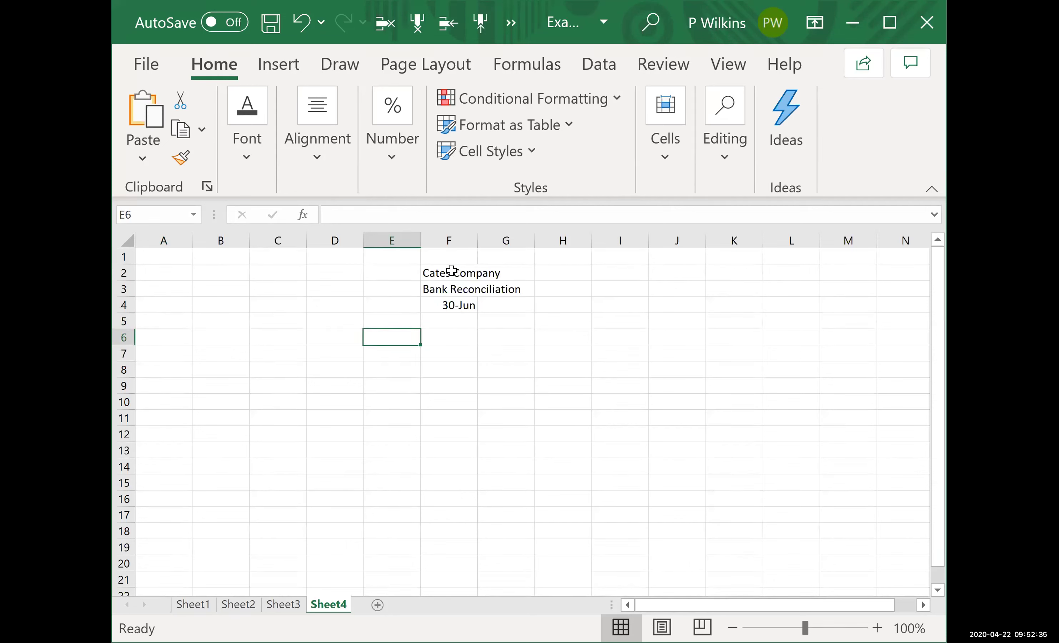
text(Cash balance per BANK)
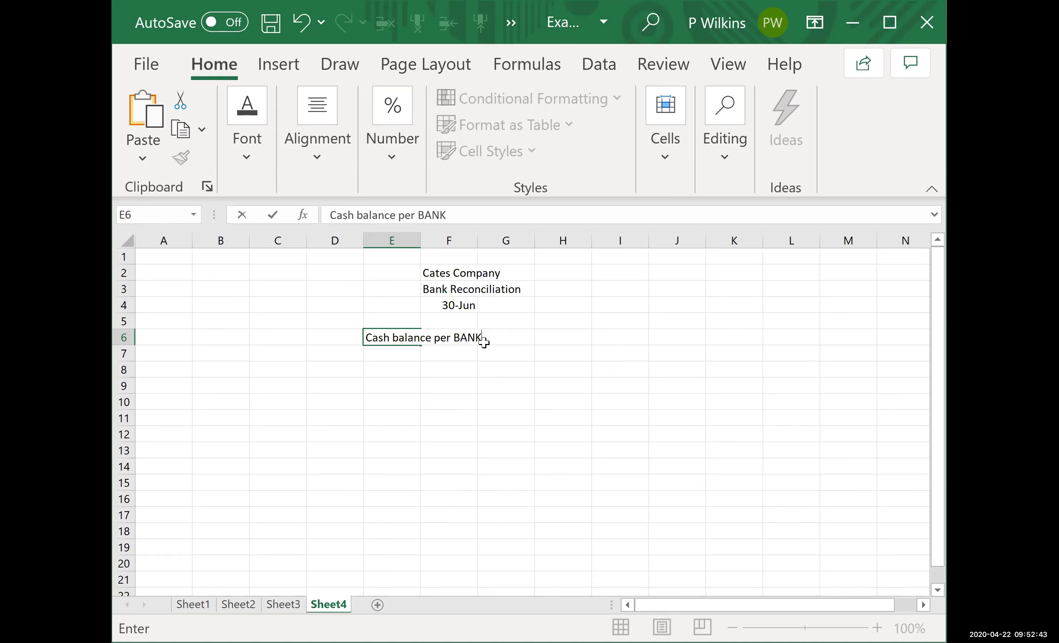
key(F2)
click(422, 237)
click(407, 333)
drag(415, 242, 496, 241)
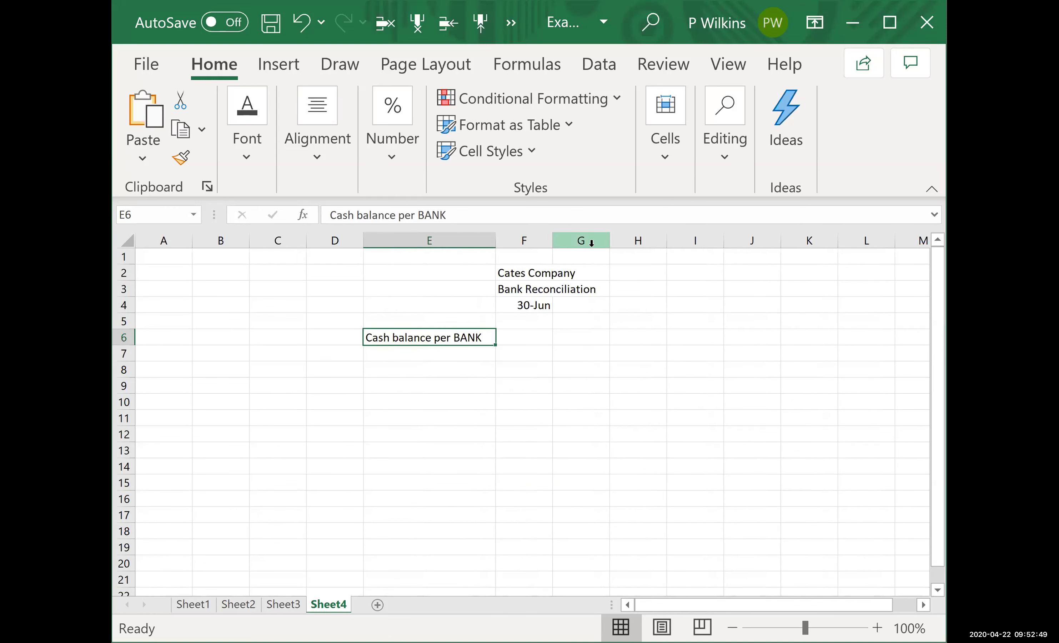
- Format column G as Currency with 0 decimal places and the $ symbol
click(596, 240)
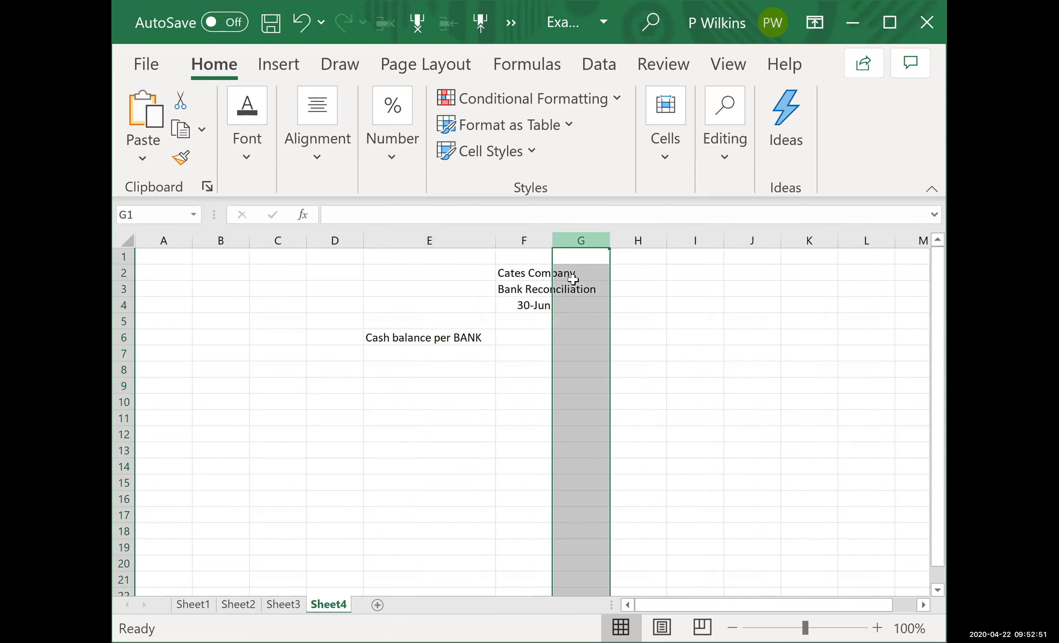
right_click(583, 315)
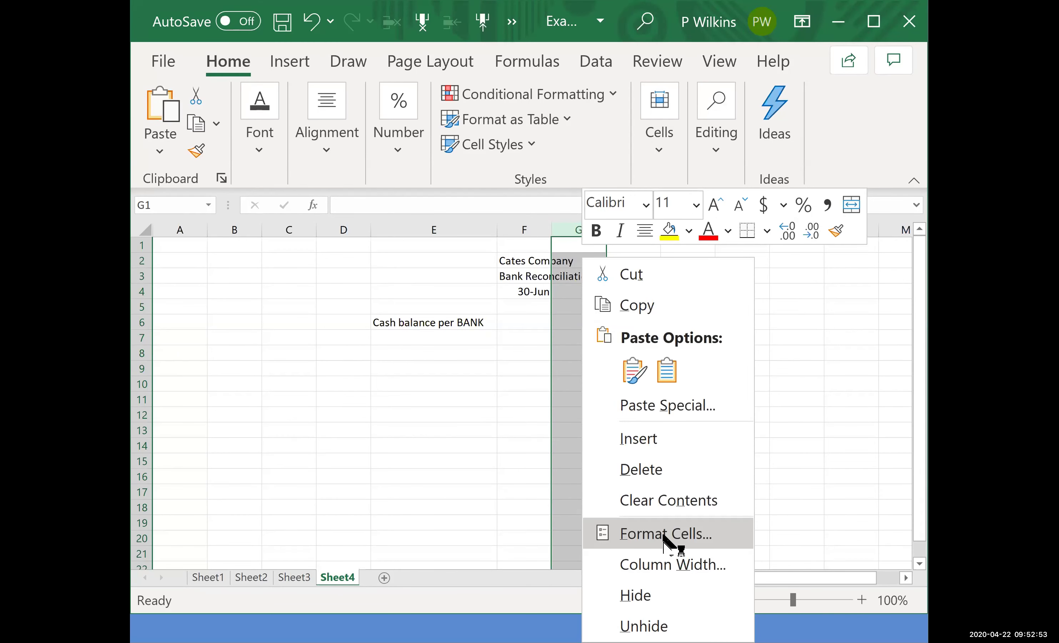
click(675, 556)
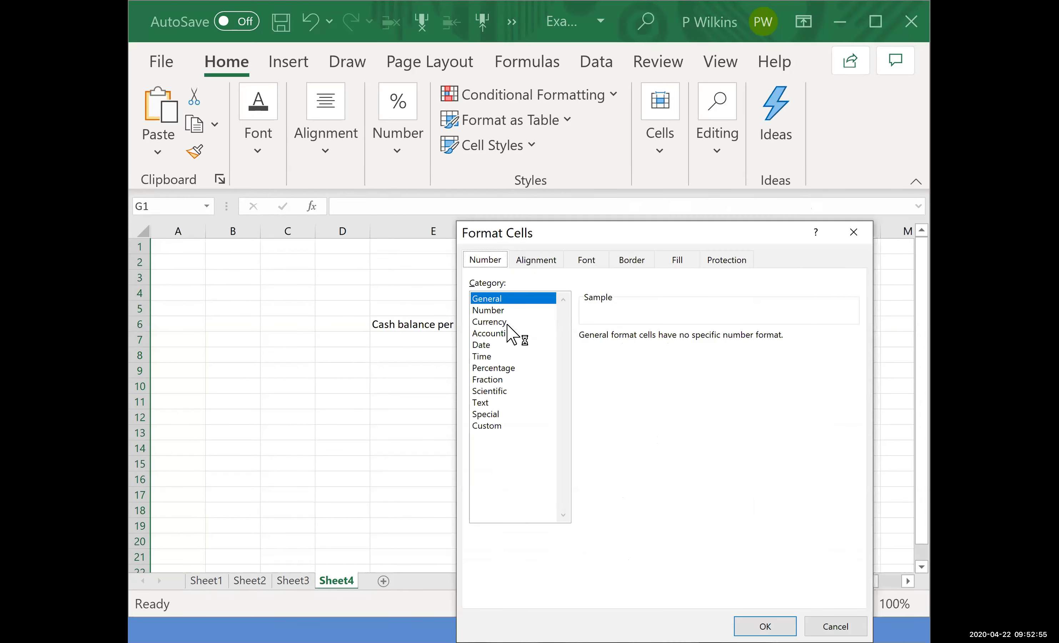
click(508, 324)
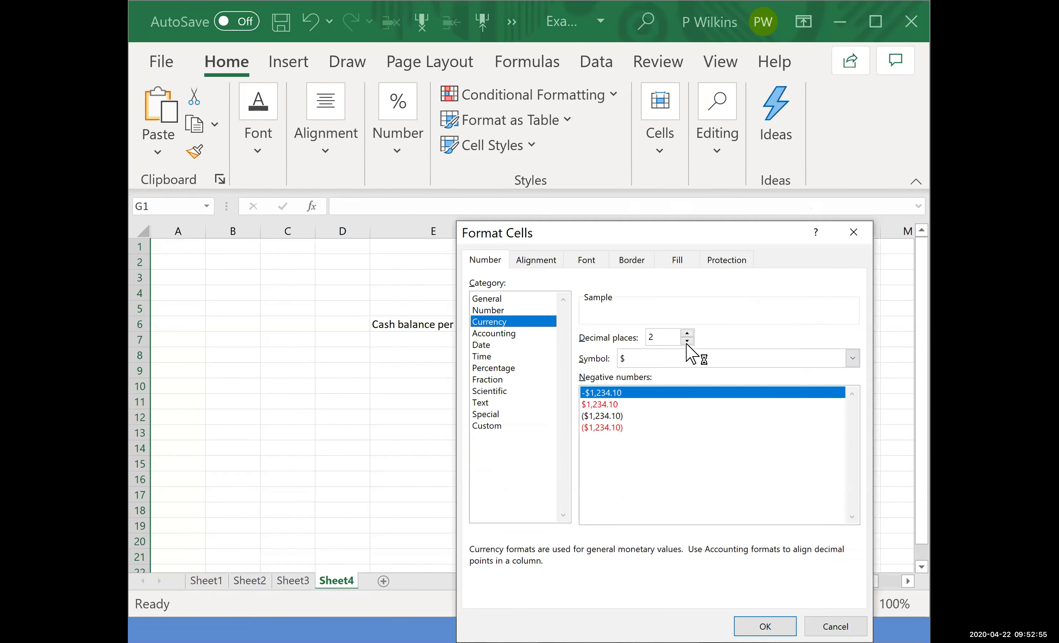
click(688, 341)
click(688, 341)
click(765, 626)
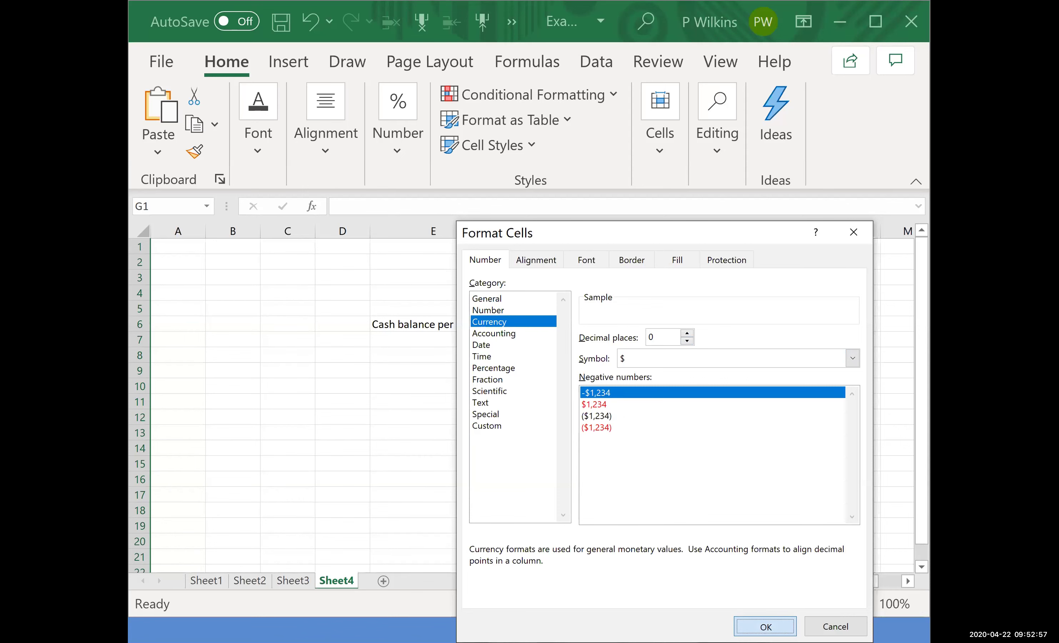
click(687, 446)
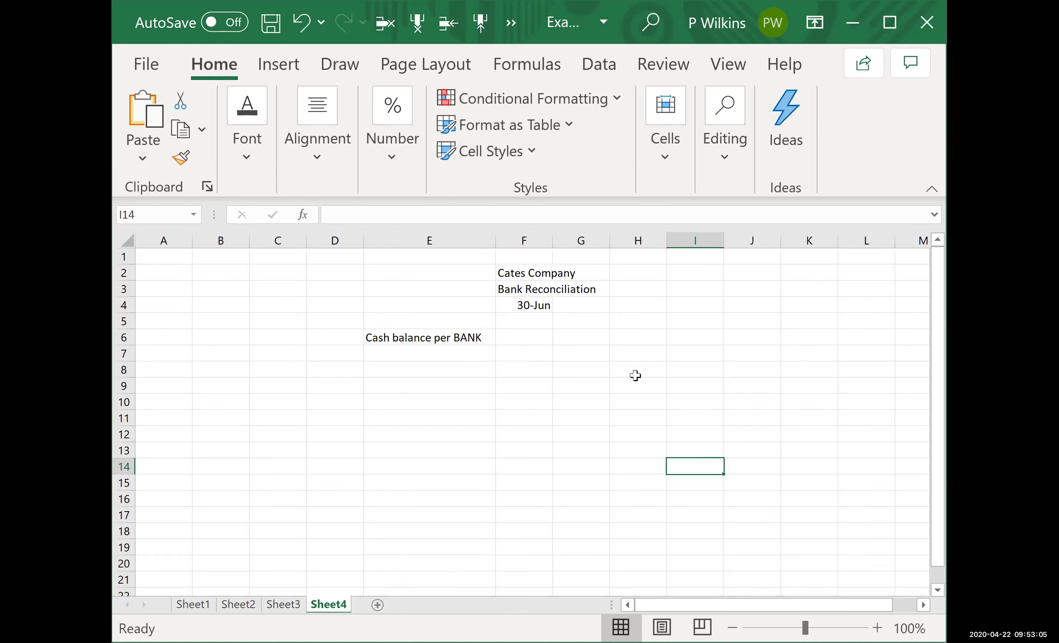
- Enter the bank cash balance of 1730 in cell G6
click(596, 337)
text(1,730.)
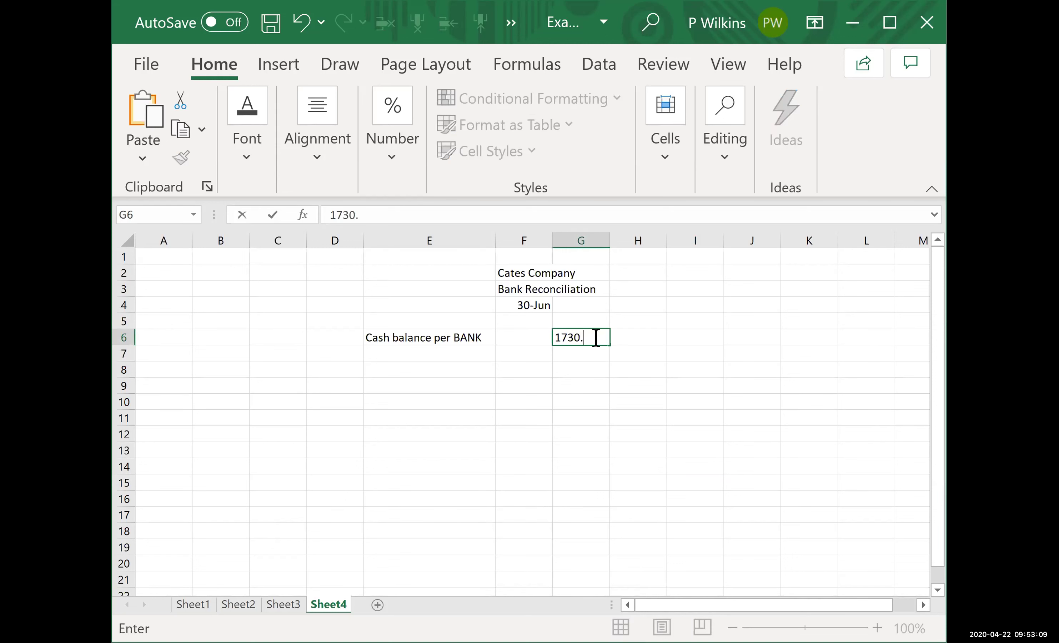
key(Return)
- Enter the label "Add: Depost in Transit" in cell E7
click(430, 358)
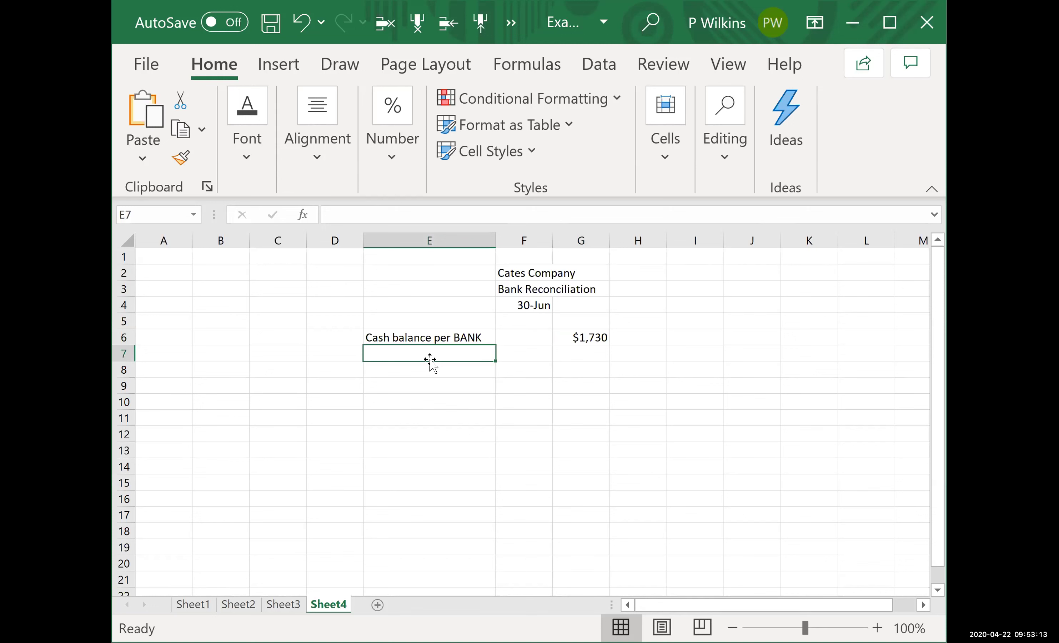
text(Add)
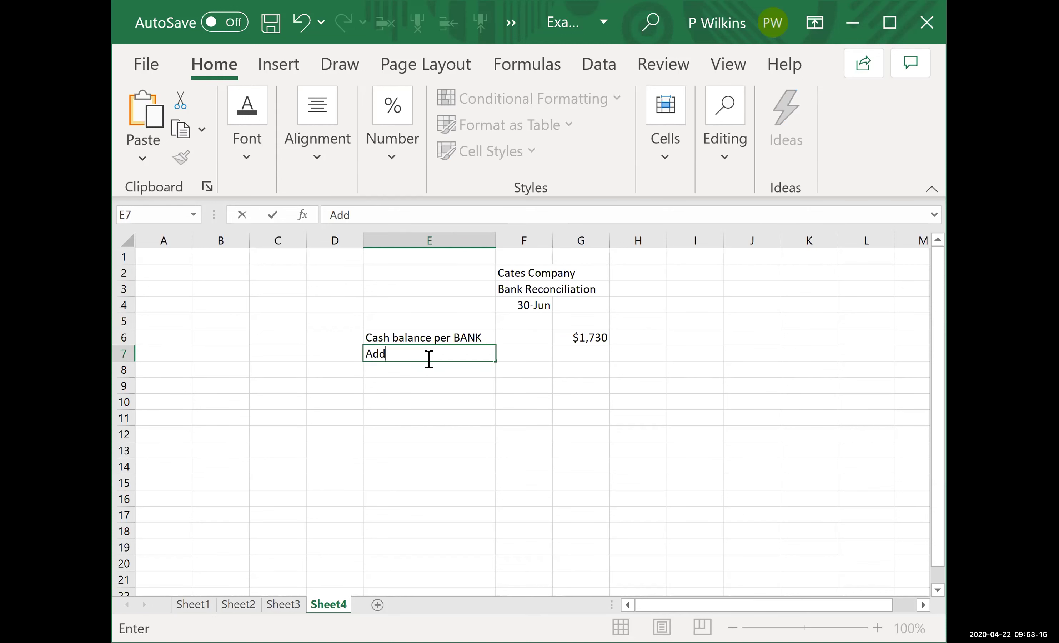
text(:)
text(Deosit)
key(BackSpace)
key(BackSpace)
key(BackSpace)
key(BackSpace)
text(post in Tra)
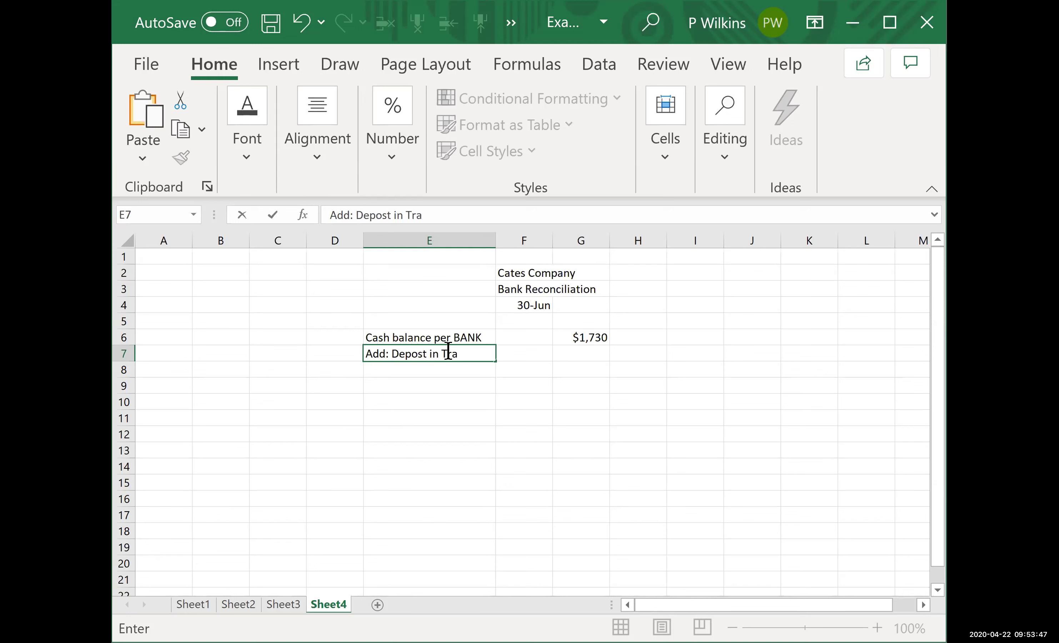
text(nsit)
- Enter the deposit in transit amount of 260 in cell G7
click(607, 353)
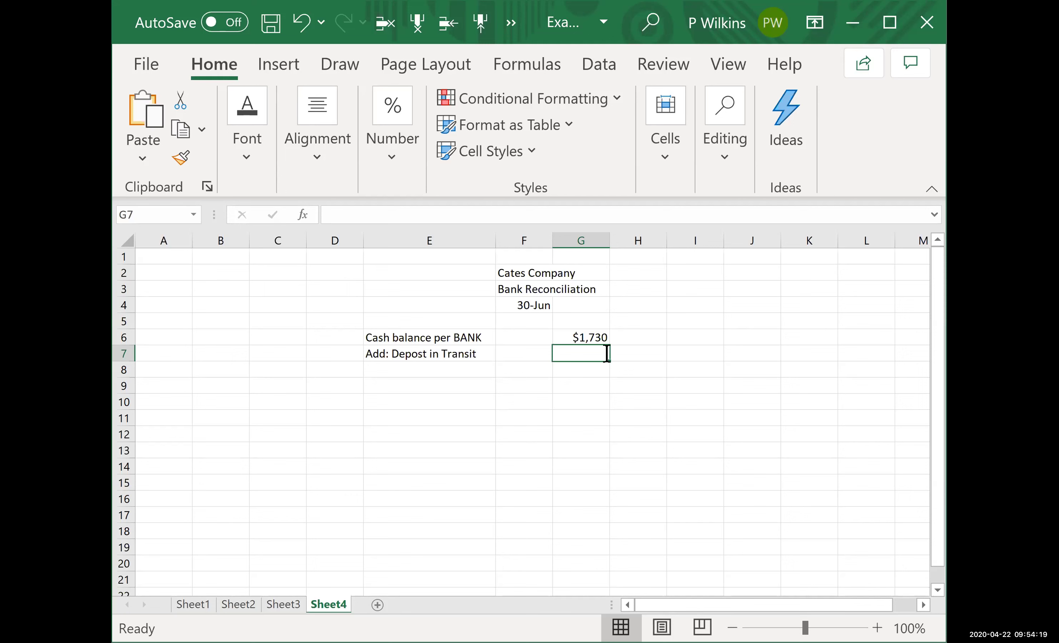
text(260)
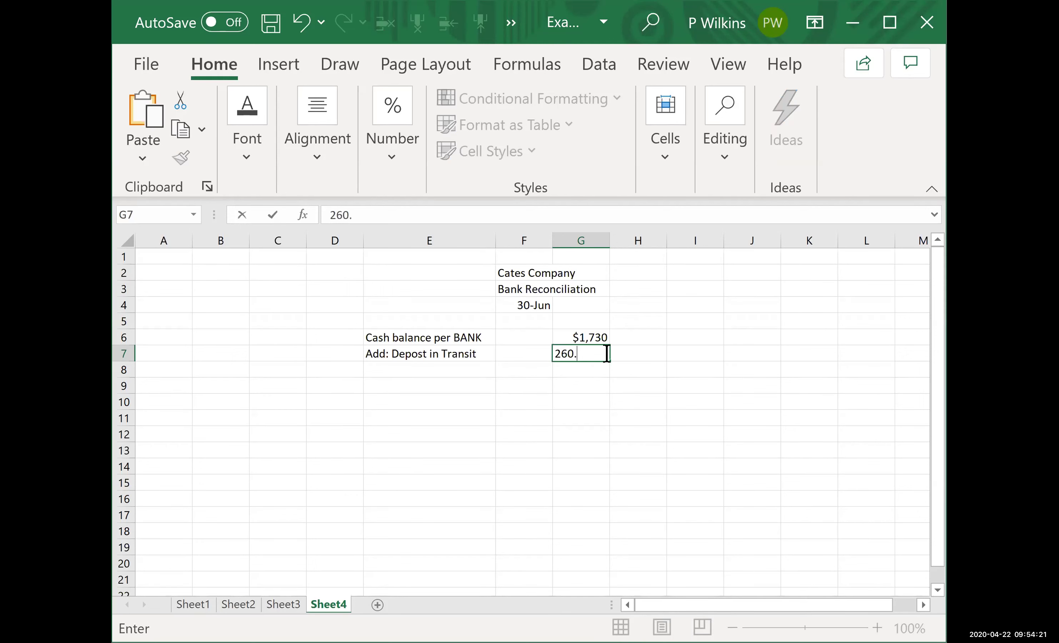
text(.)
key(Return)
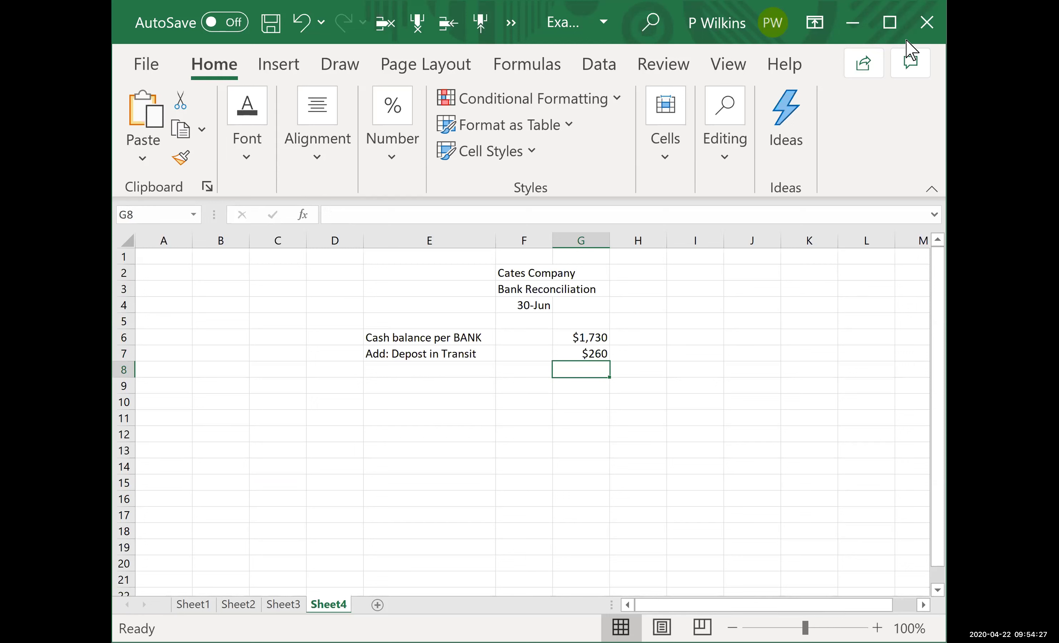
- Maximize the workbook window and underline the deposit in transit amount in G7
click(894, 31)
click(463, 336)
click(165, 147)
- Use AutoSum in G8 to add the bank balance and the deposit in transit
click(449, 351)
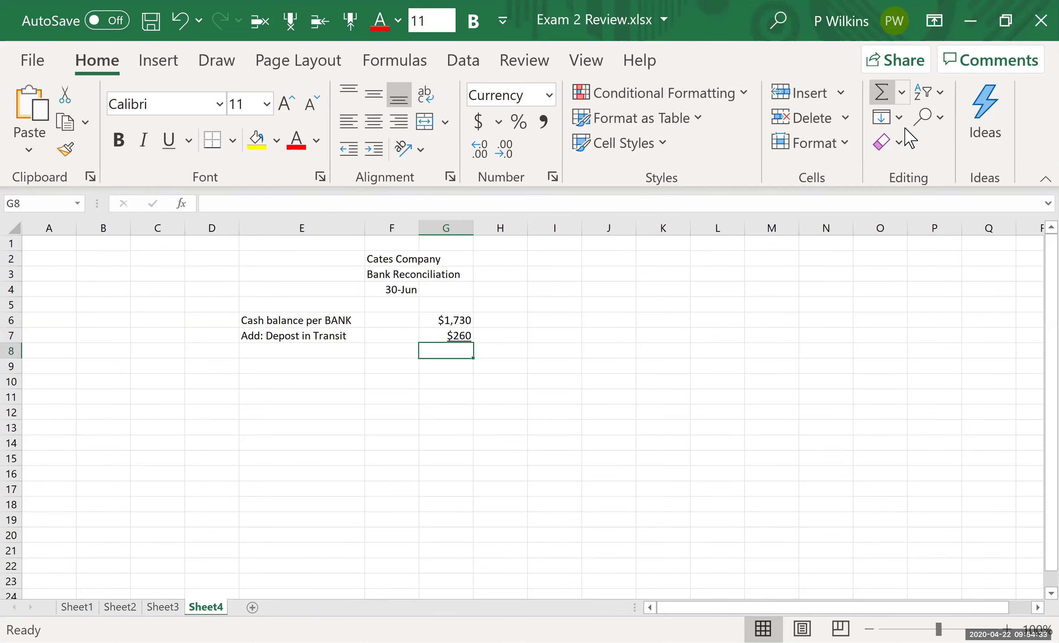
click(882, 92)
key(Return)
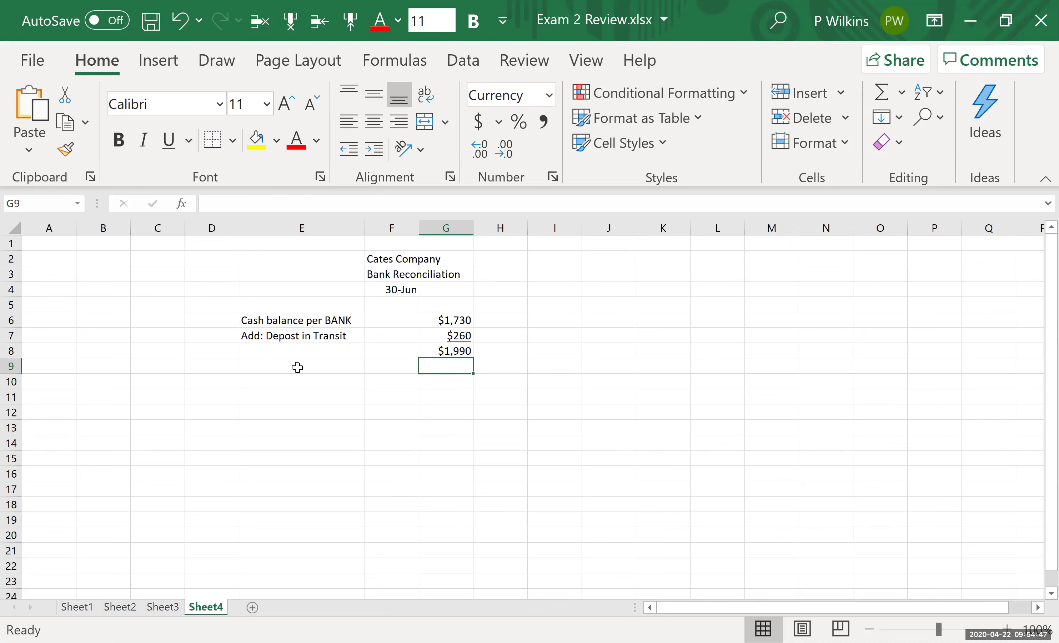
- Enter the label "Less: Outstanding checks" in E9 and the amount 340 in G9
click(298, 367)
text(Less:)
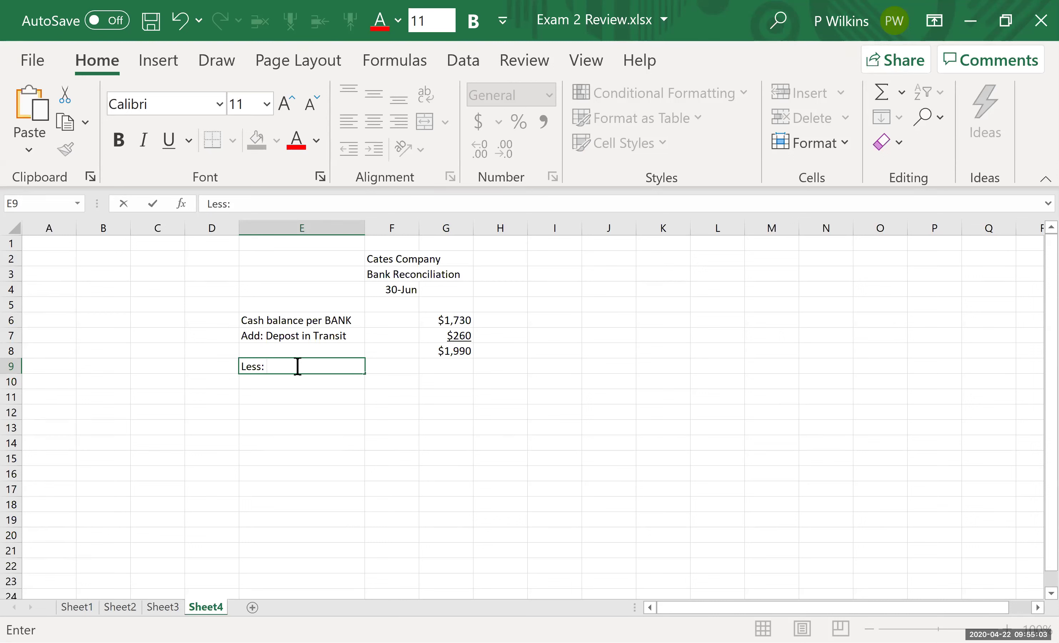
text(Outstanding checks)
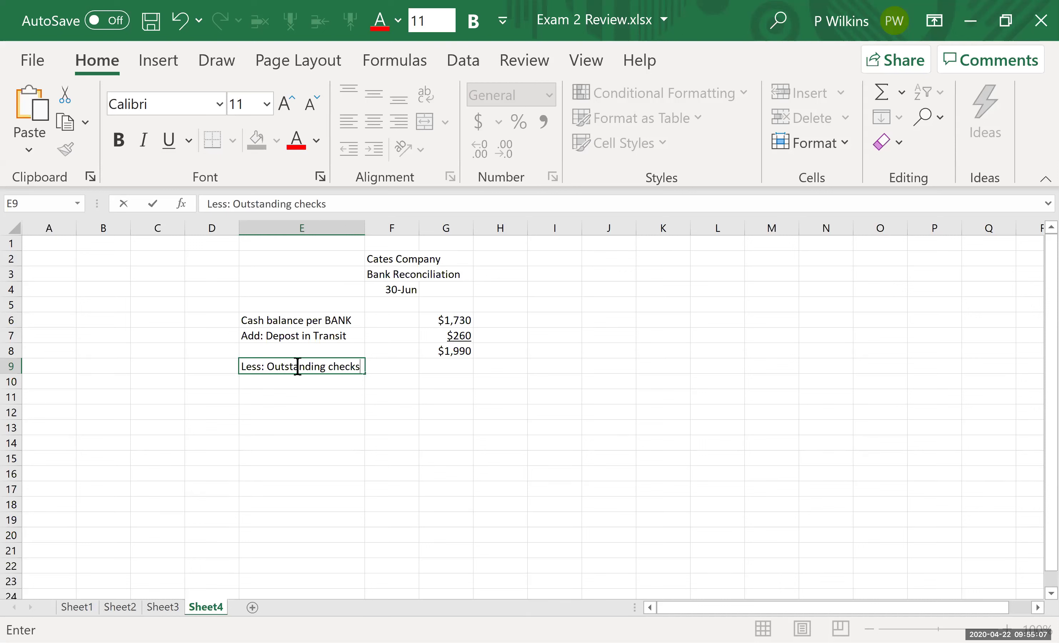
click(470, 370)
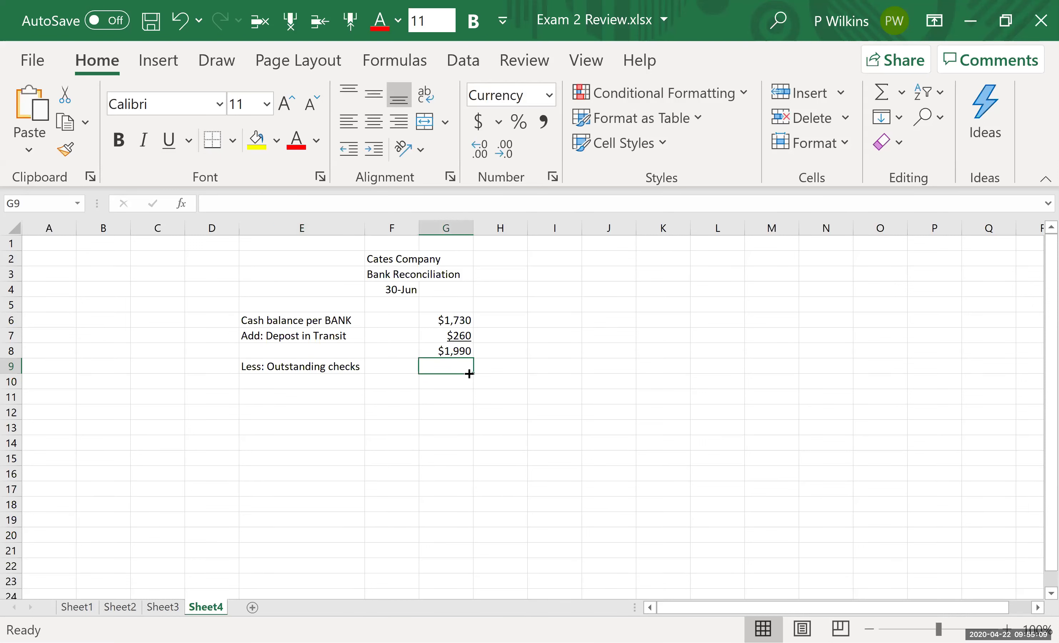
text(340)
key(Return)
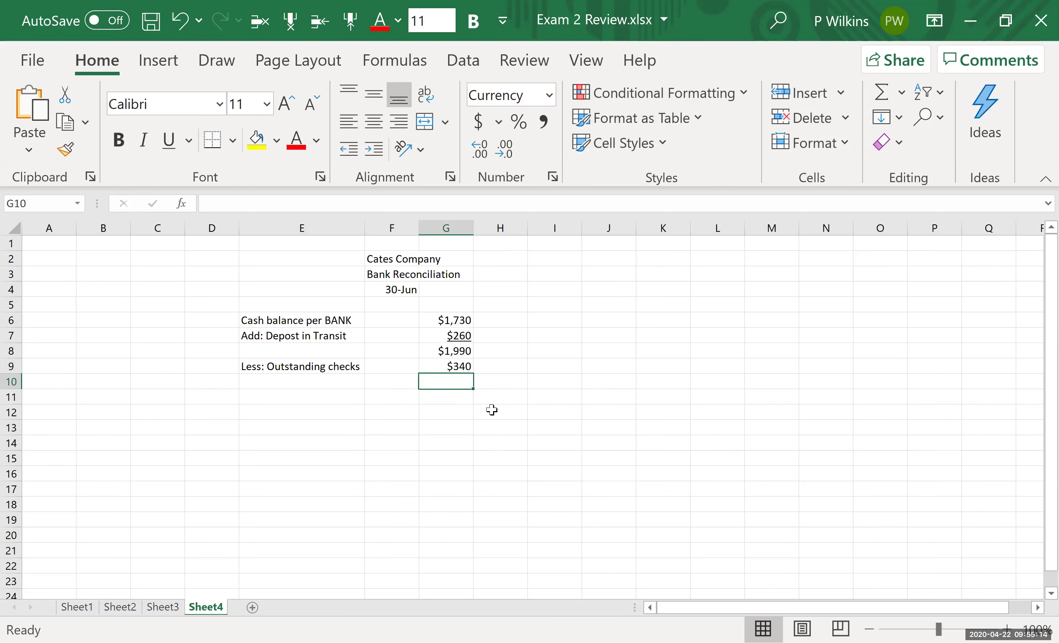
- Enter the formula =G8-G9 in G10 to subtract the outstanding checks from the subtotal
click(448, 367)
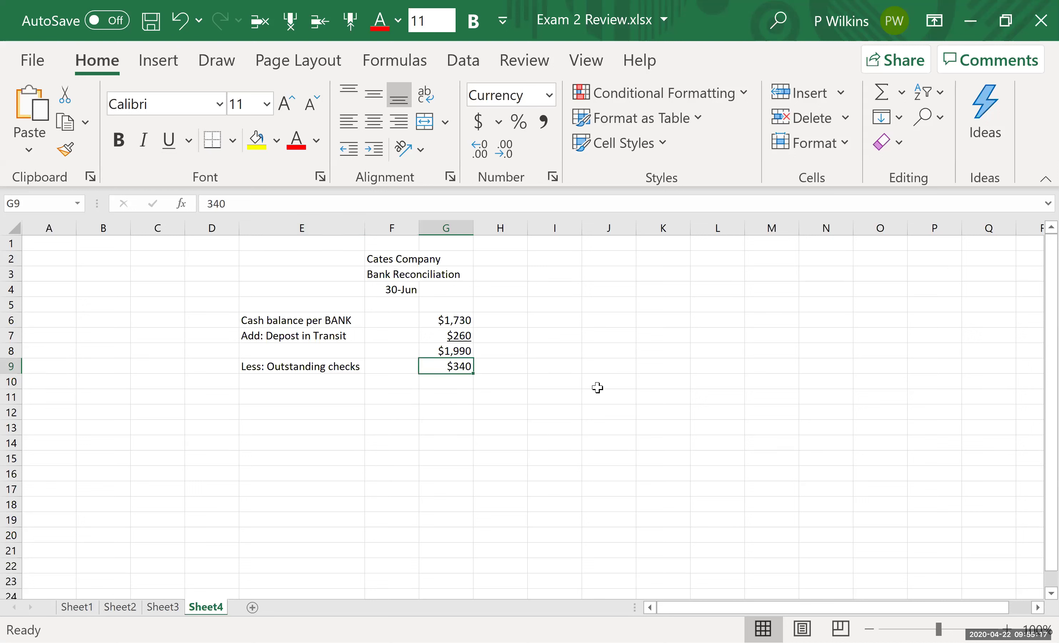
click(450, 381)
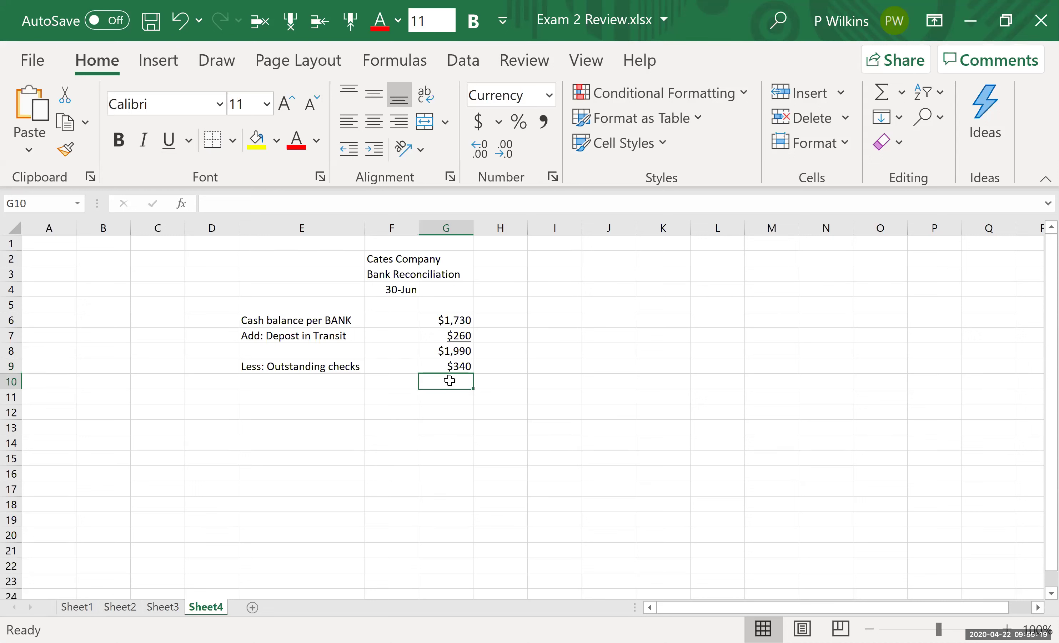
text(=)
click(452, 348)
text(-)
click(454, 366)
key(Return)
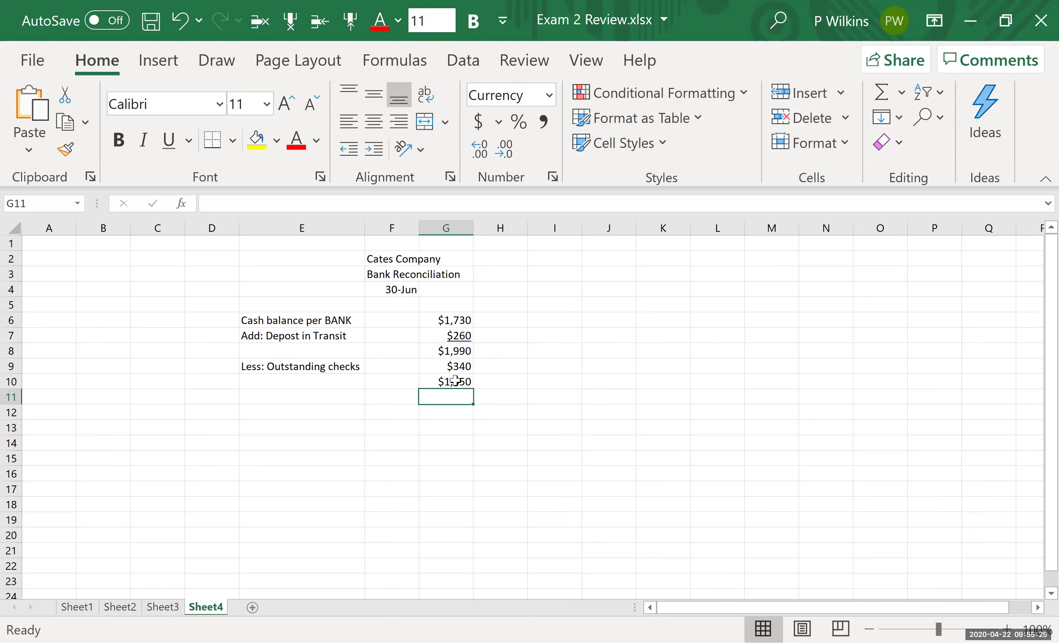
- Underline the outstanding checks amount in G9 and make the adjusted balance in G10 bold
click(455, 380)
click(456, 363)
click(169, 140)
click(456, 383)
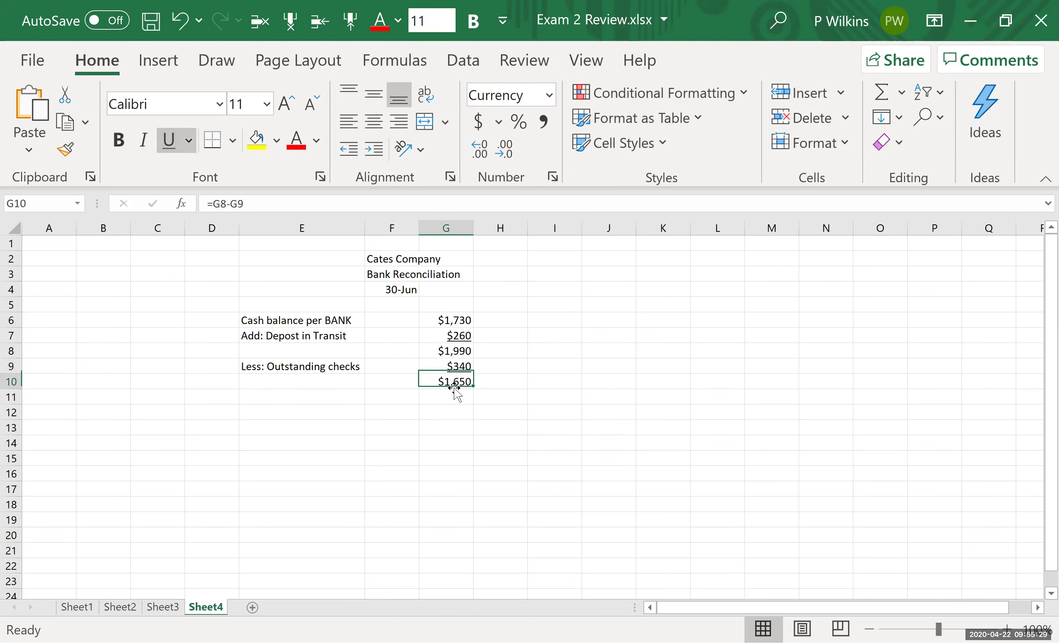
click(118, 140)
click(294, 385)
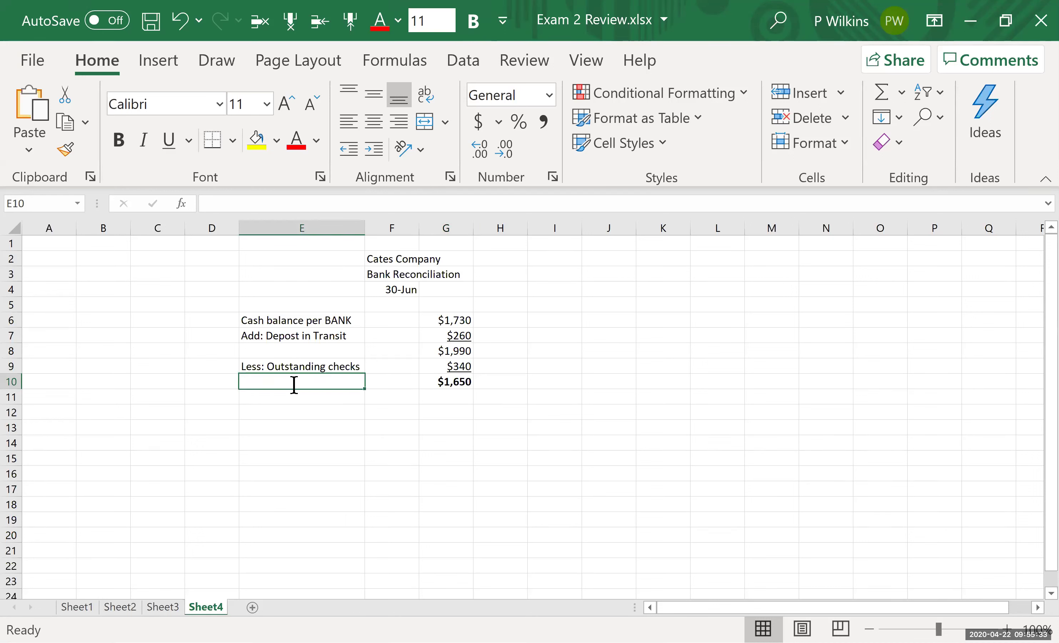
- Enter the label "Adjust chase balance per bank" in E10 and widen column E to fit it
text(Adjust chas)
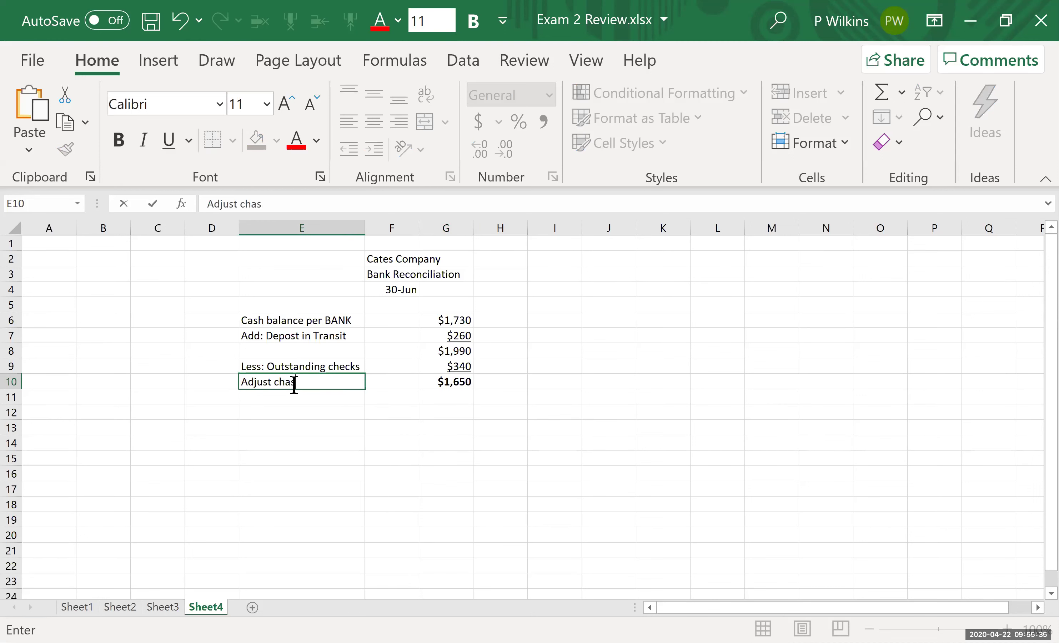
text(e balance per )
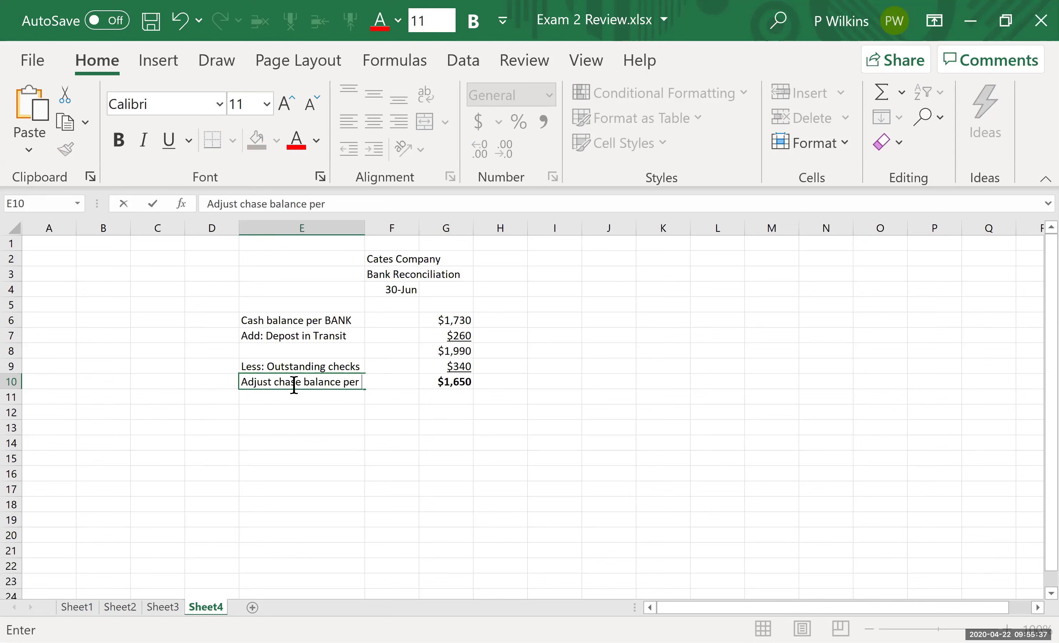
text(bank)
key(Return)
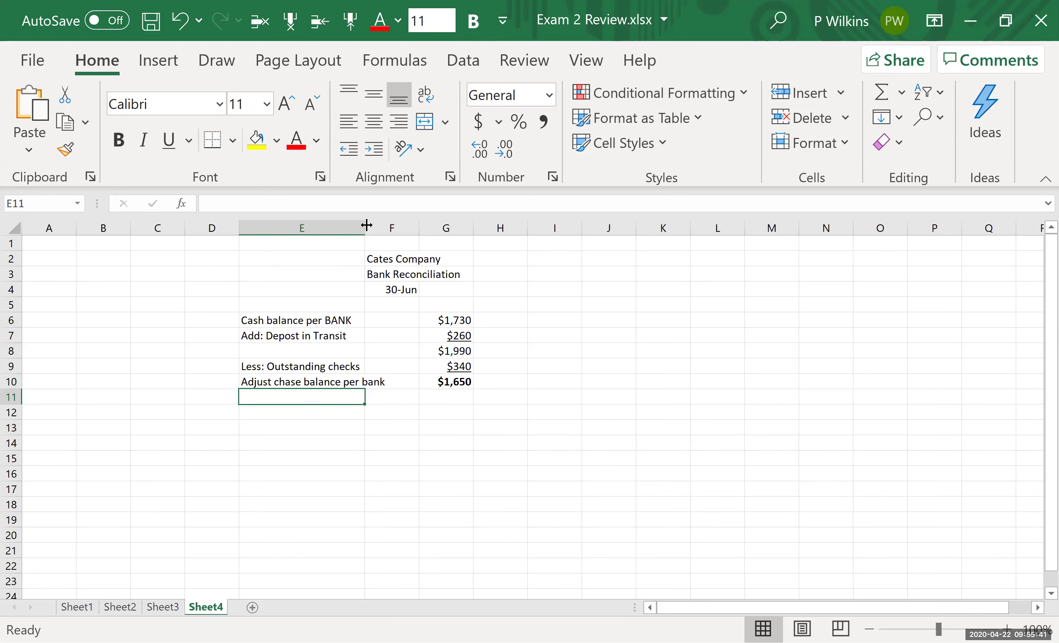
drag(366, 225, 395, 225)
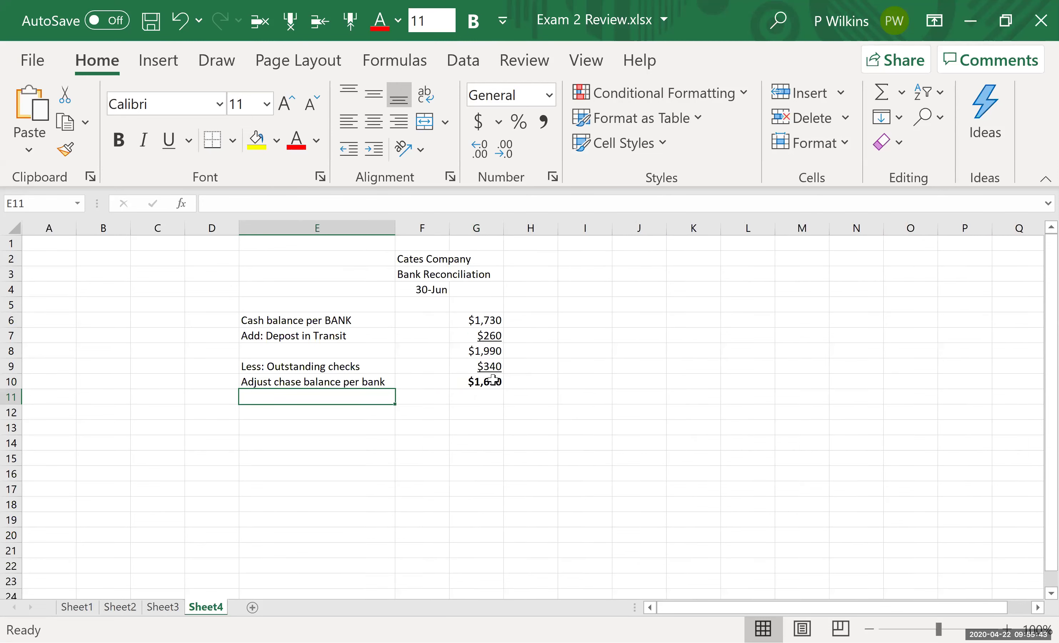
- Apply a double underline to the adjusted bank balance in G10
click(477, 381)
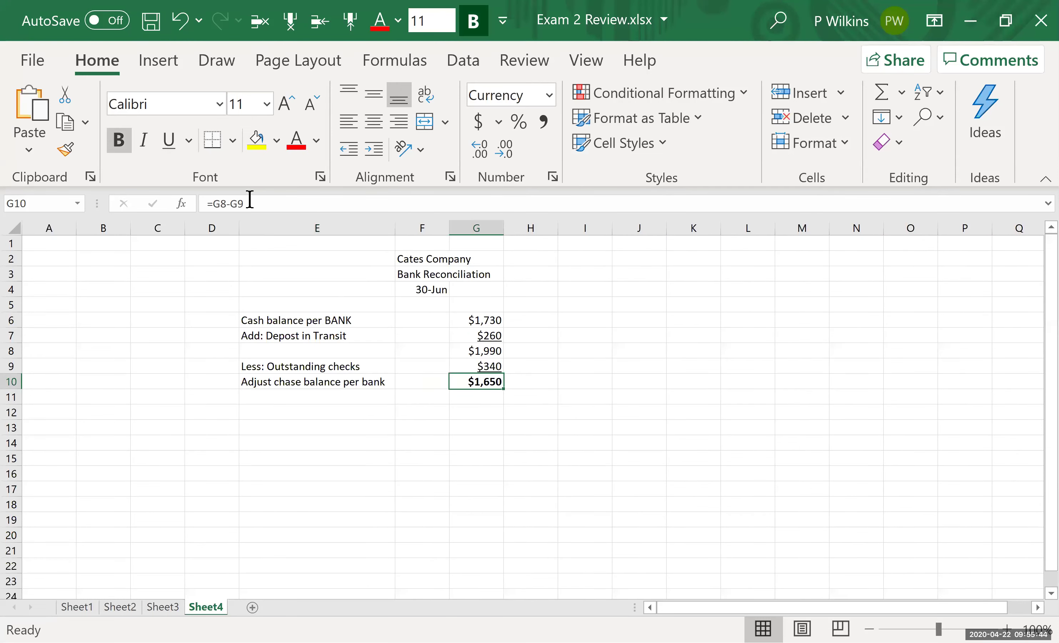
click(190, 141)
click(225, 182)
key(Down)
key(Down)
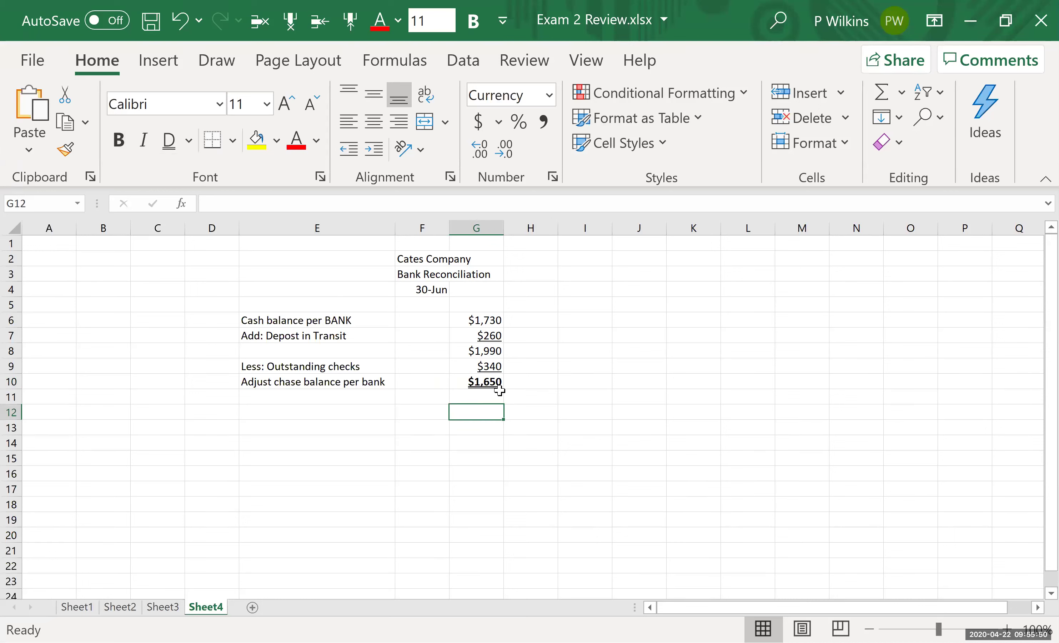
- Enter the label "Cash balance per books" in E13 and the amount 799 in G13
click(336, 423)
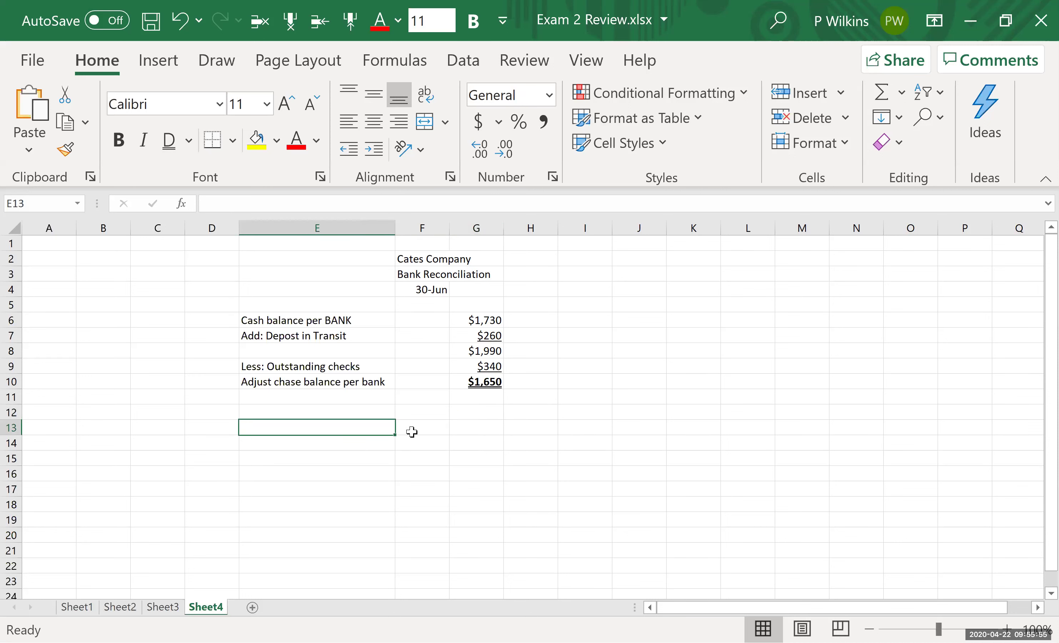
text(Cash balance pe)
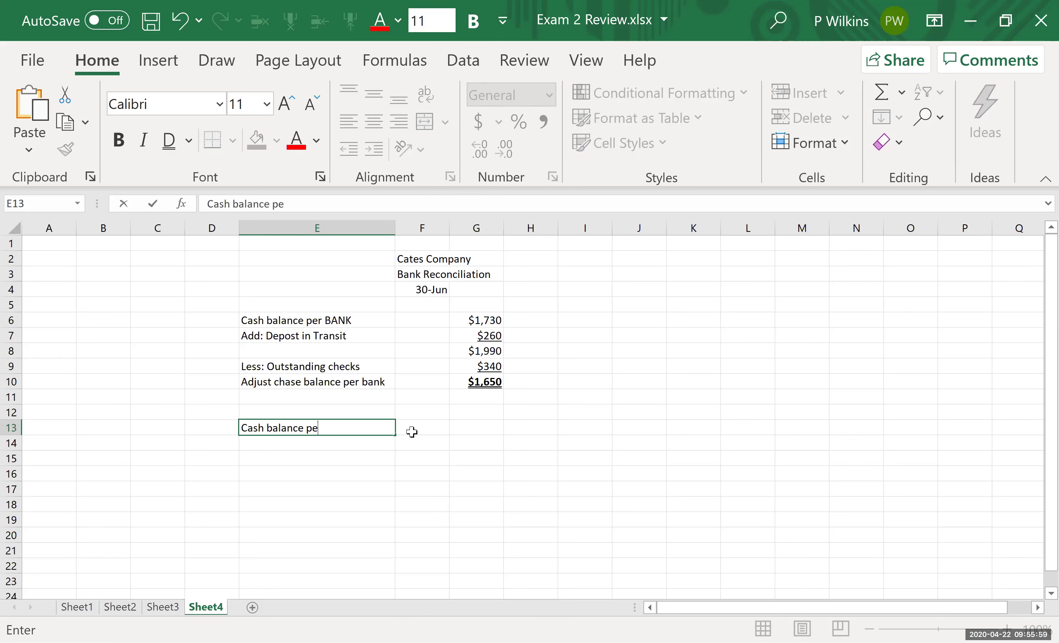
text(r books)
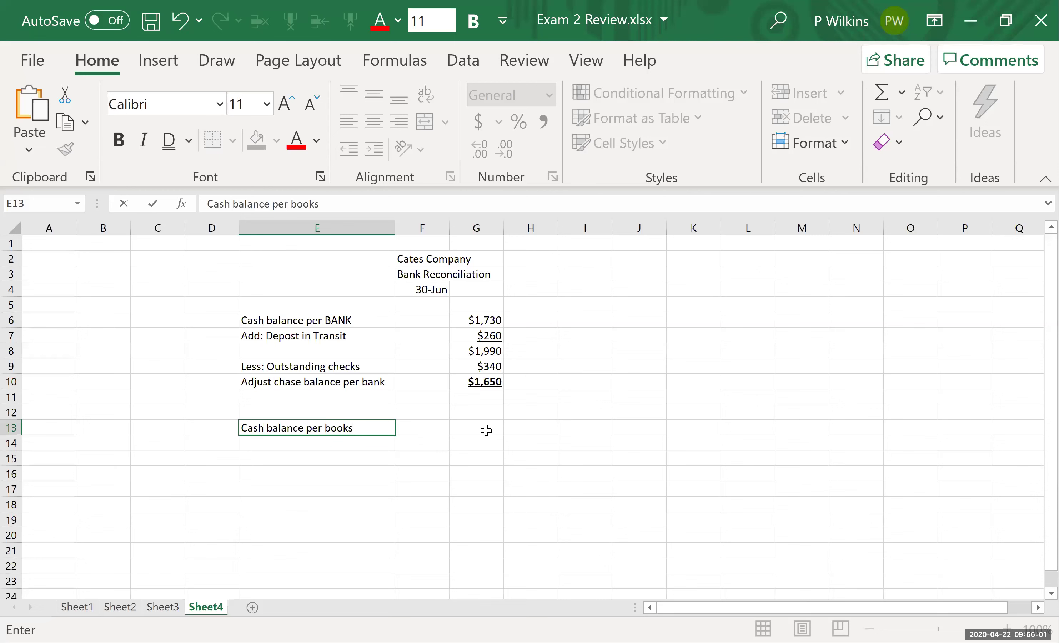
click(486, 430)
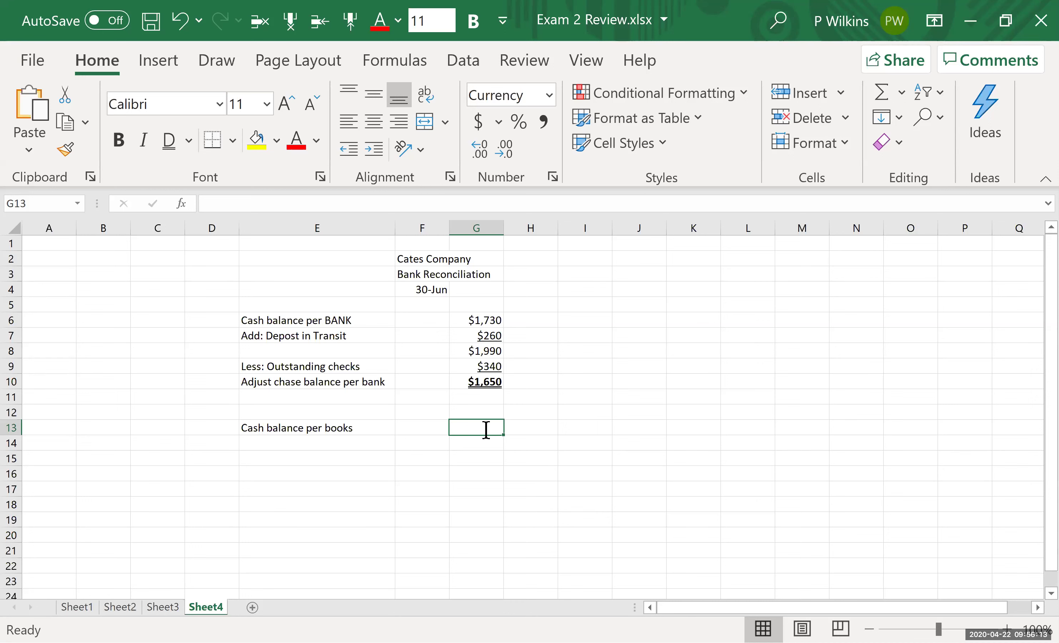
text(799)
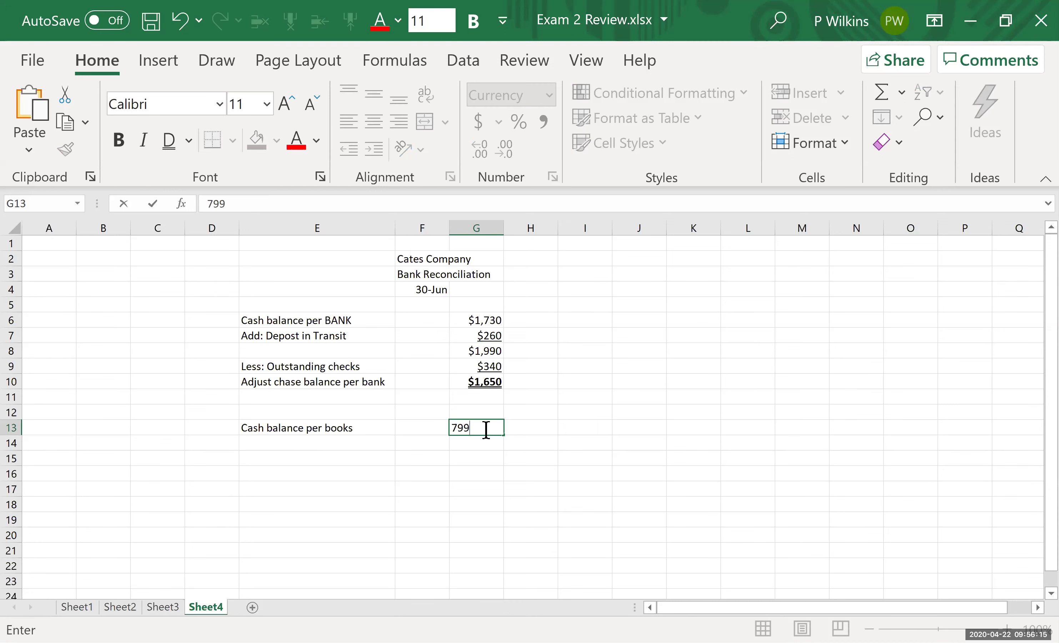
text(.)
key(Return)
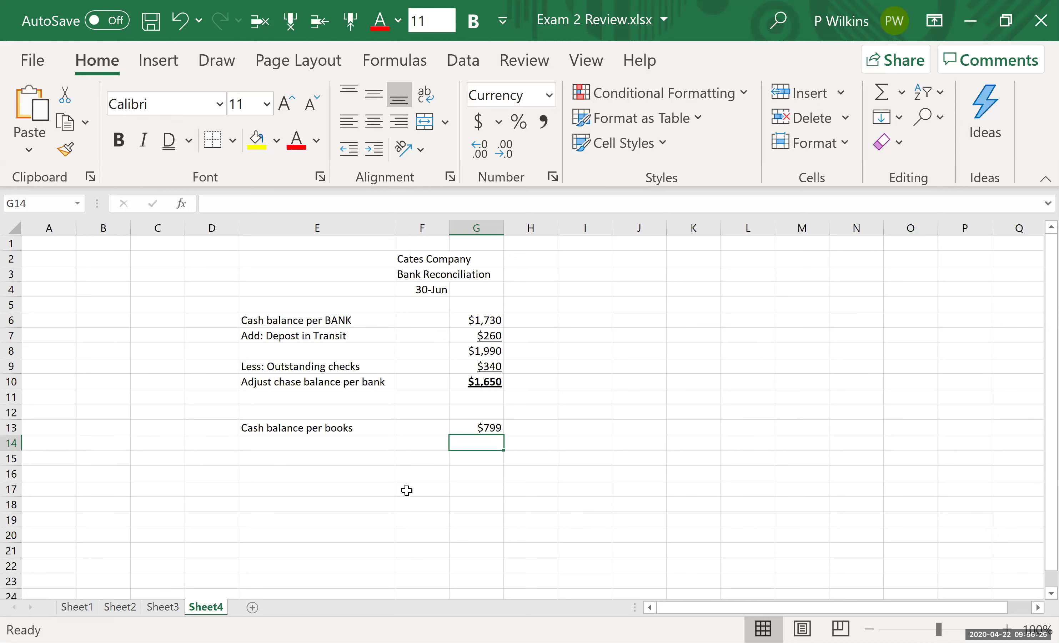
- Enter the label "Add: Note collected by bank" in E14 and the amount 956 in G14
click(314, 443)
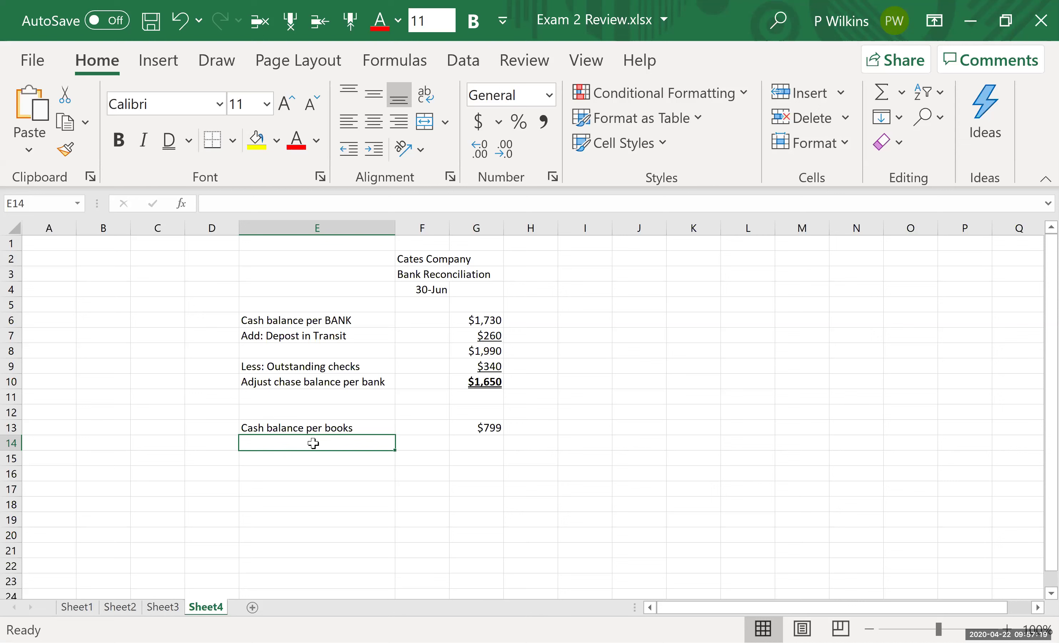
text(Add: )
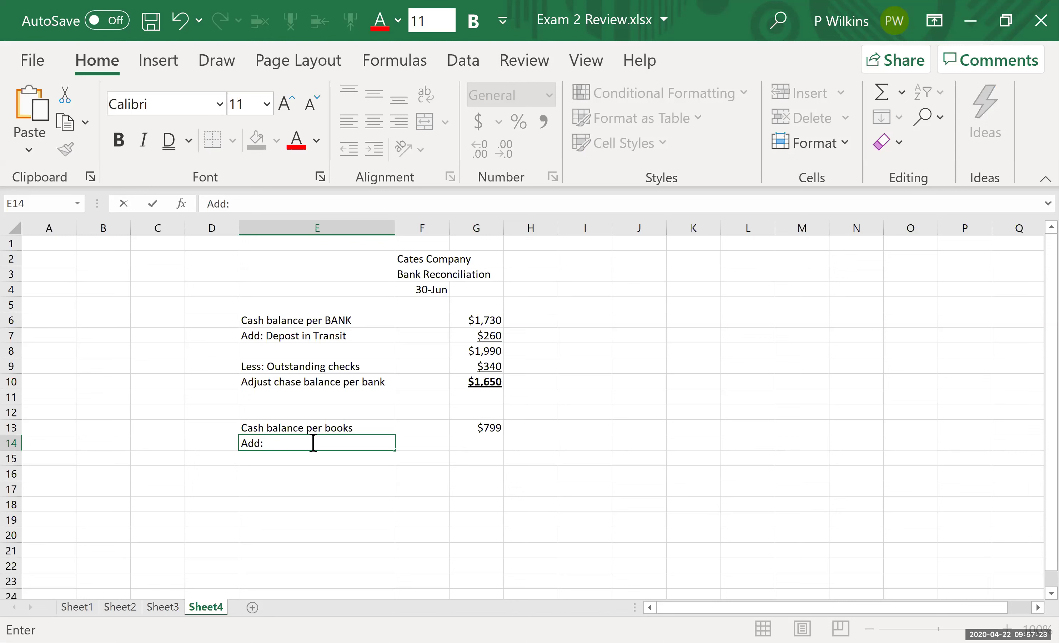
text(Note collected by bank)
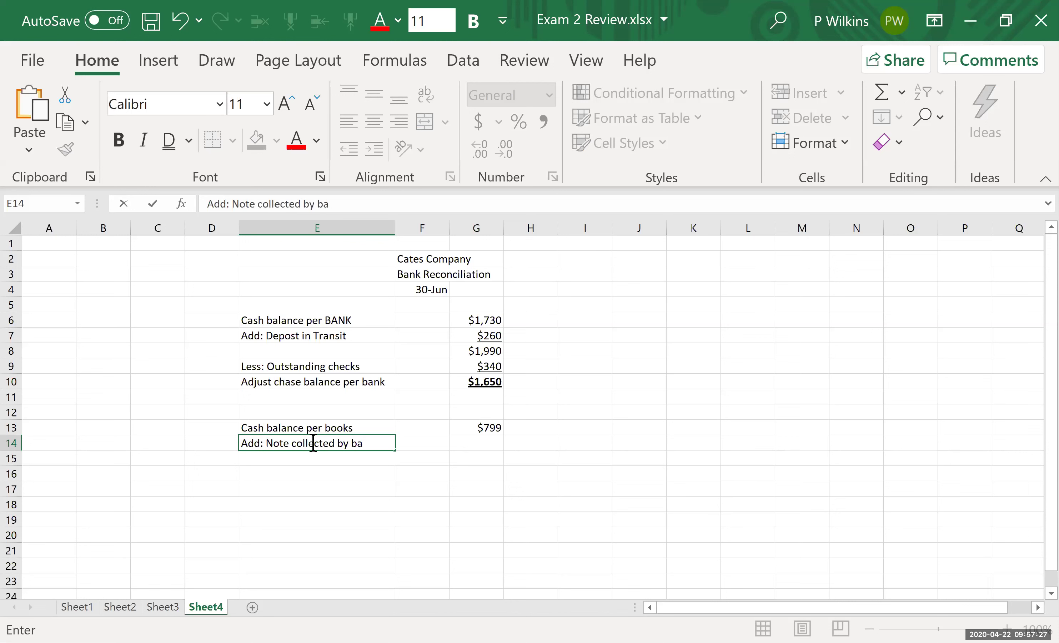
click(485, 441)
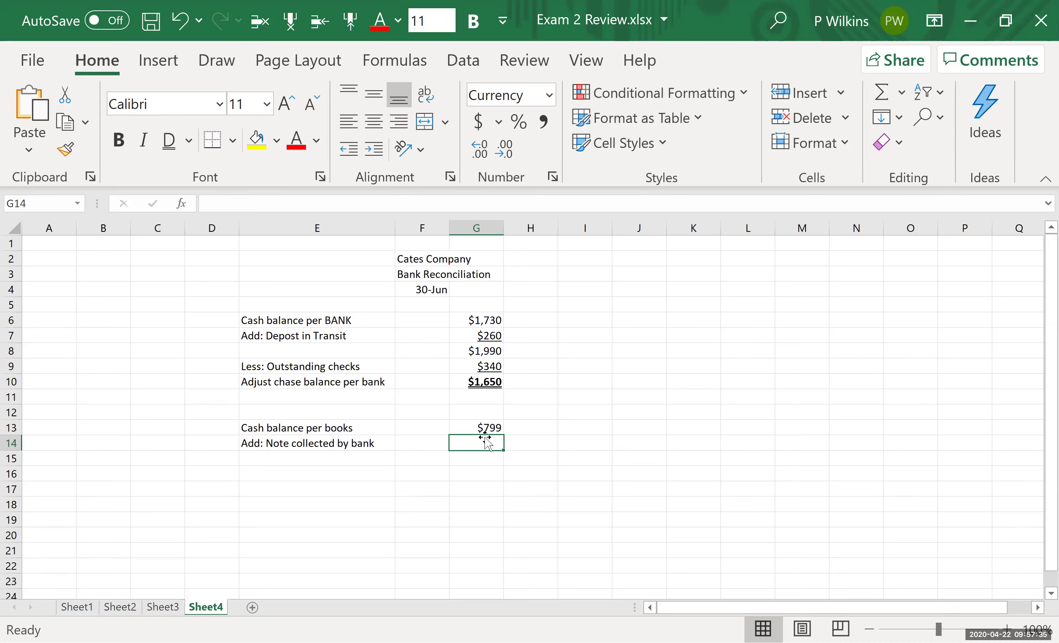
text(956)
key(Return)
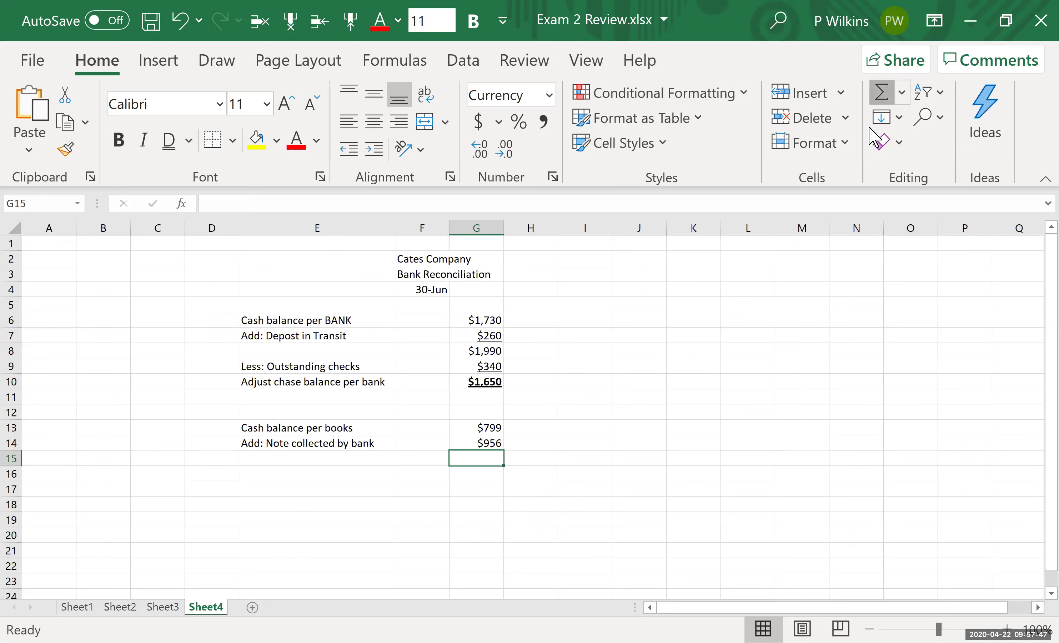
- Use AutoSum in G15 to add the book balance and the collected note, and underline the note amount in G14
double_click(882, 92)
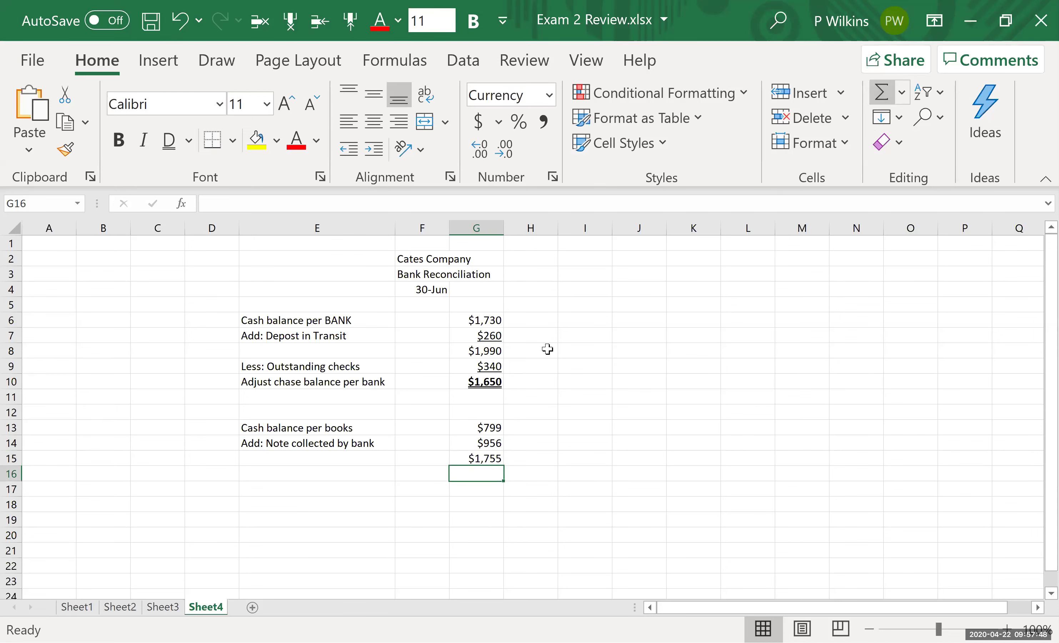
click(469, 445)
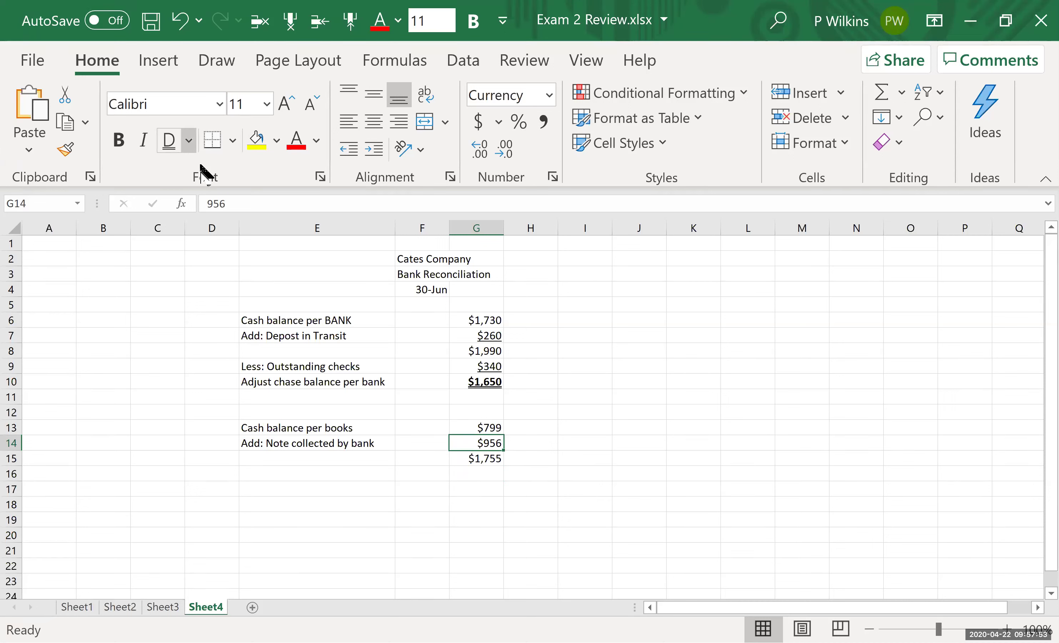
key(ctrl+u)
click(491, 473)
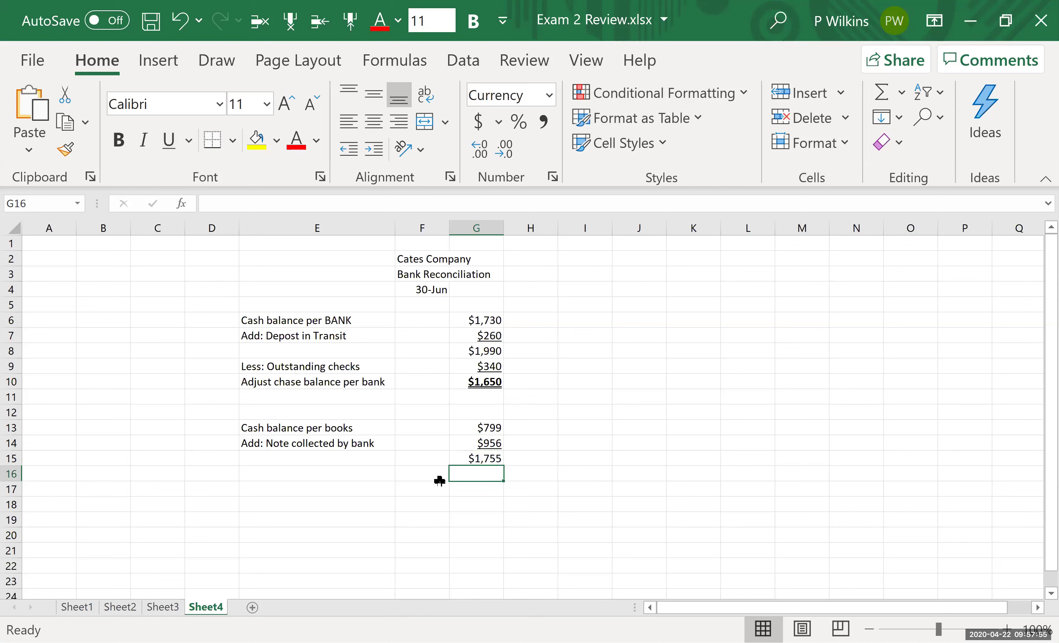
- Enter the label "Less: Bank service charge" in E16
click(269, 475)
text(Less:)
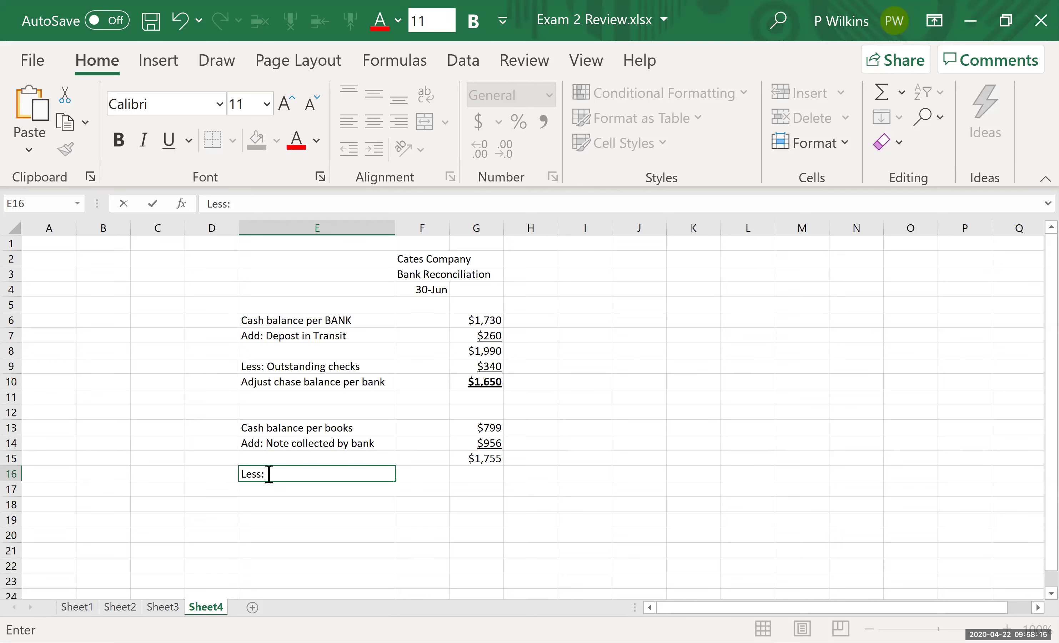
text(Bank service charge)
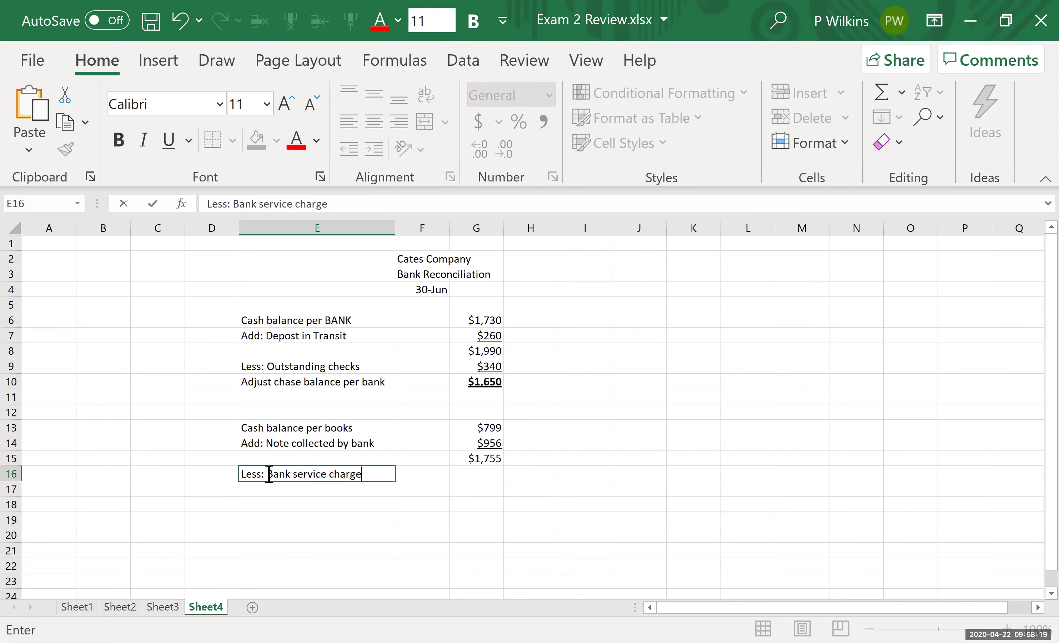
key(Return)
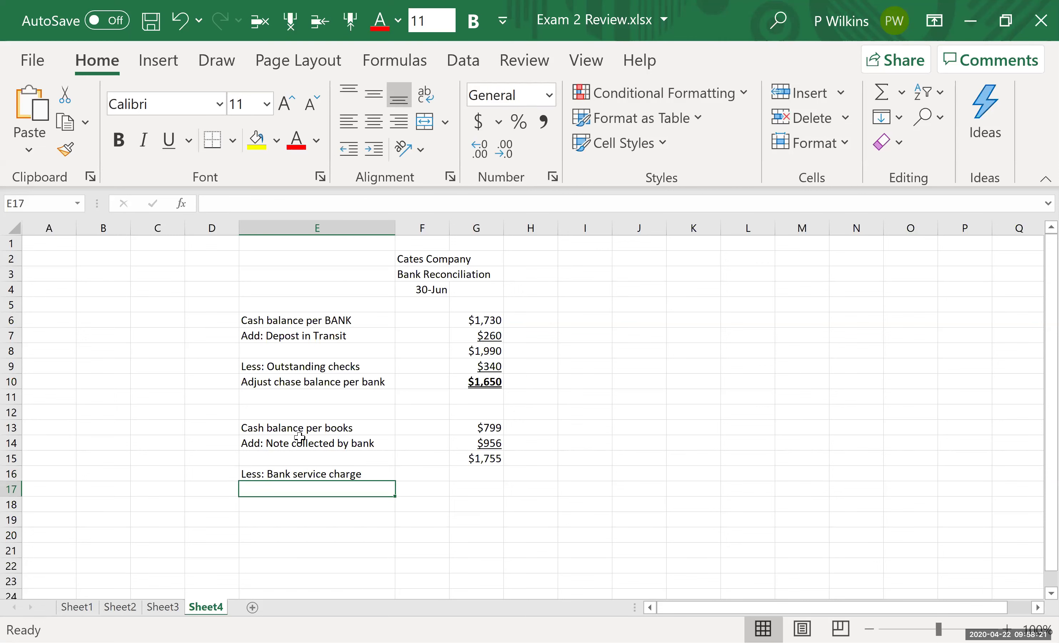
mouse_move(483, 442)
mouse_down()
mouse_move(484, 456)
mouse_move(484, 425)
mouse_up()
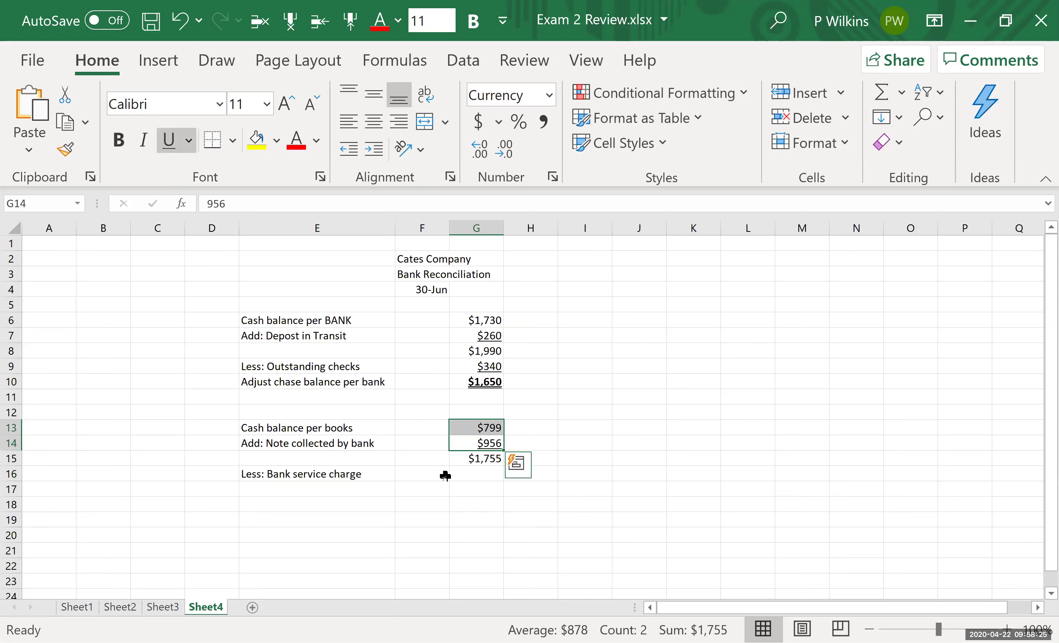
click(342, 472)
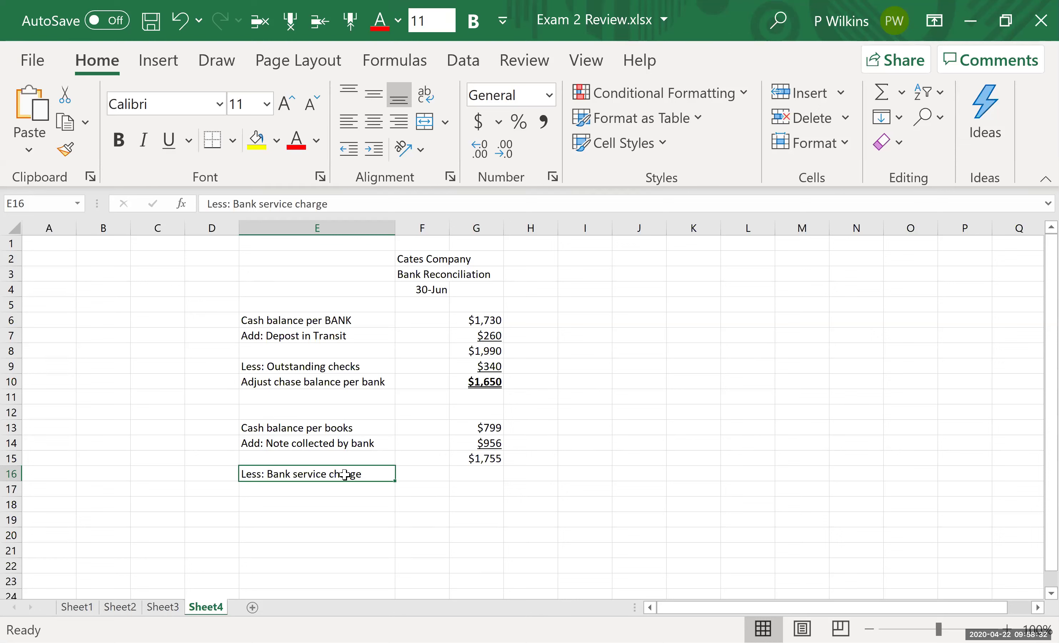
- Add borders around cells F16 and F17, and enter 25 in F16 for the bank service charge
click(419, 473)
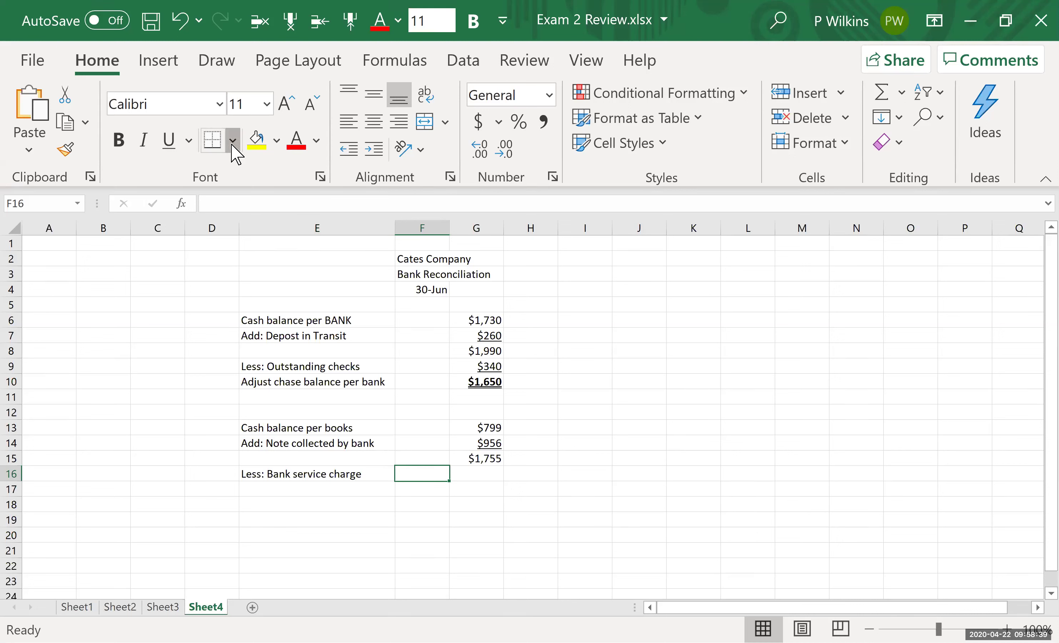
key(Return)
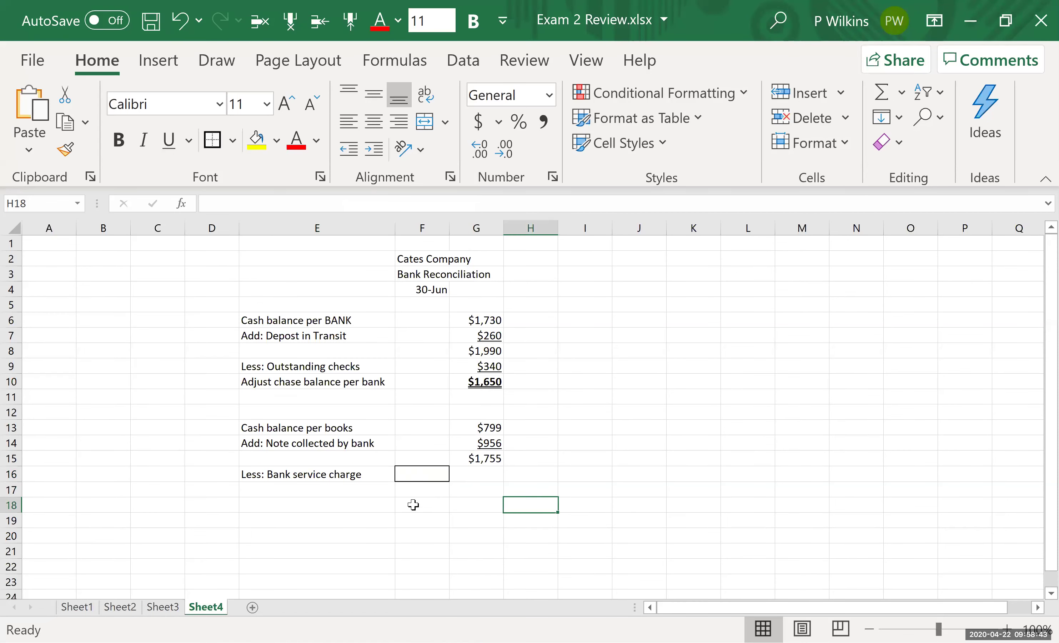
click(426, 492)
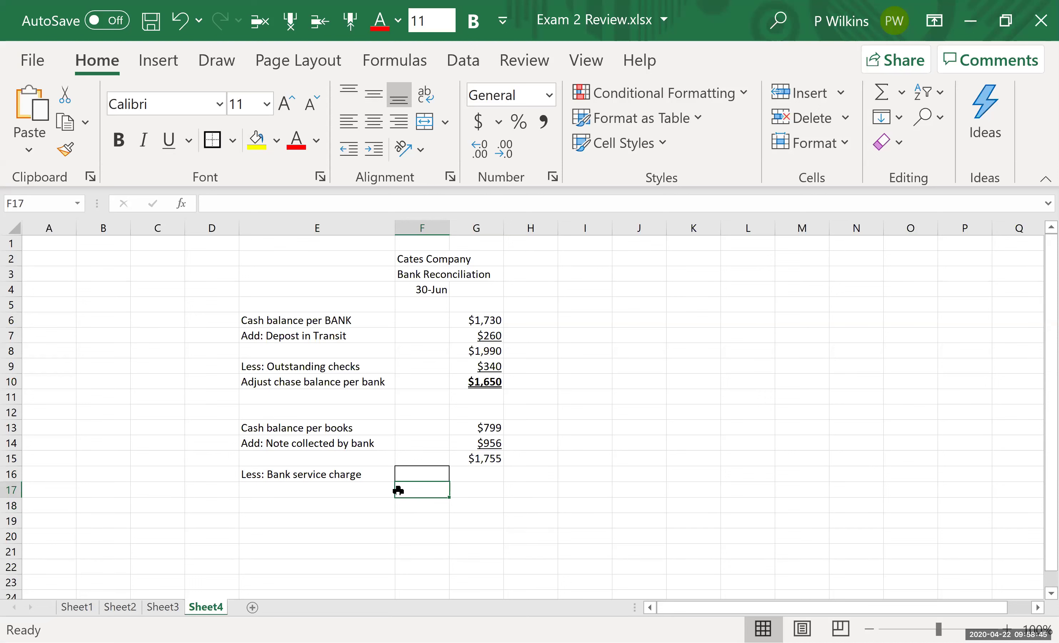
mouse_move(481, 474)
mouse_down()
mouse_move(487, 513)
mouse_move(479, 494)
mouse_up()
click(432, 472)
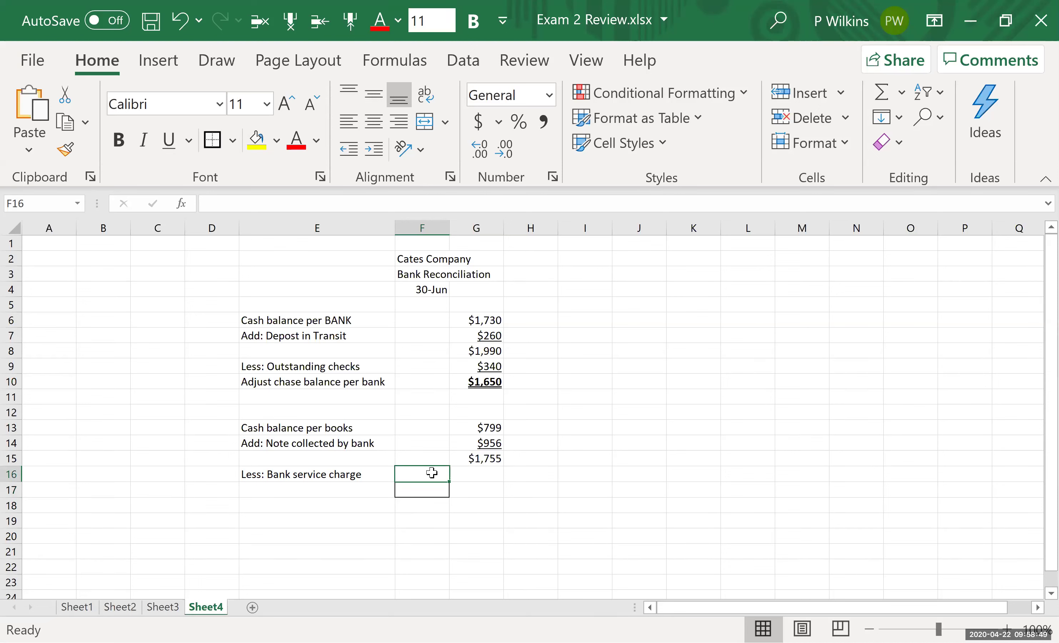
text(25)
key(Return)
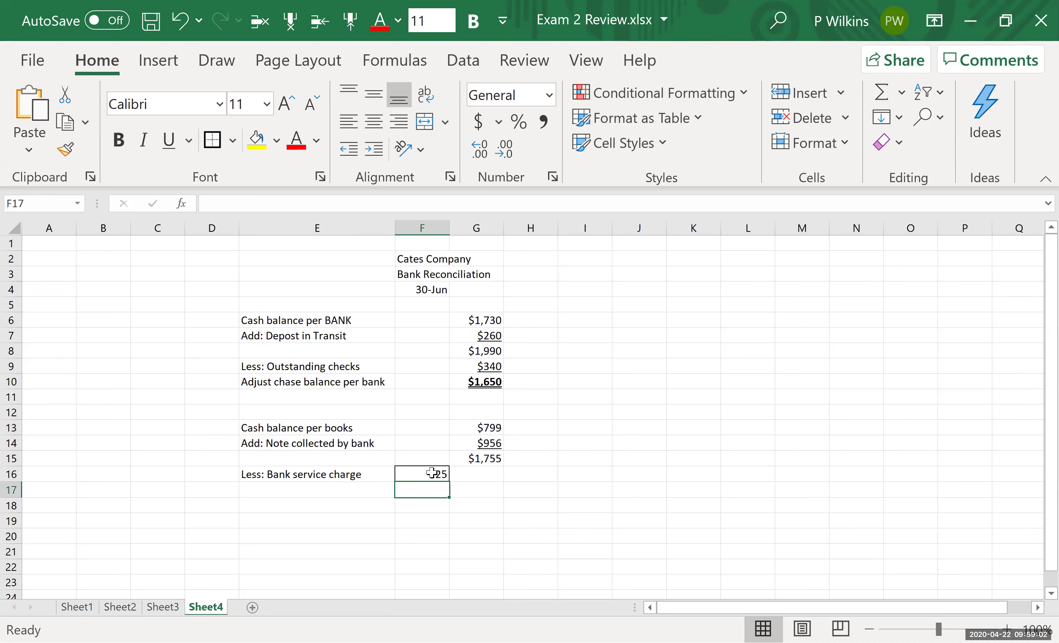
- Enter the indented label "NSF check" in E17 and the amount 80 in F17
click(365, 487)
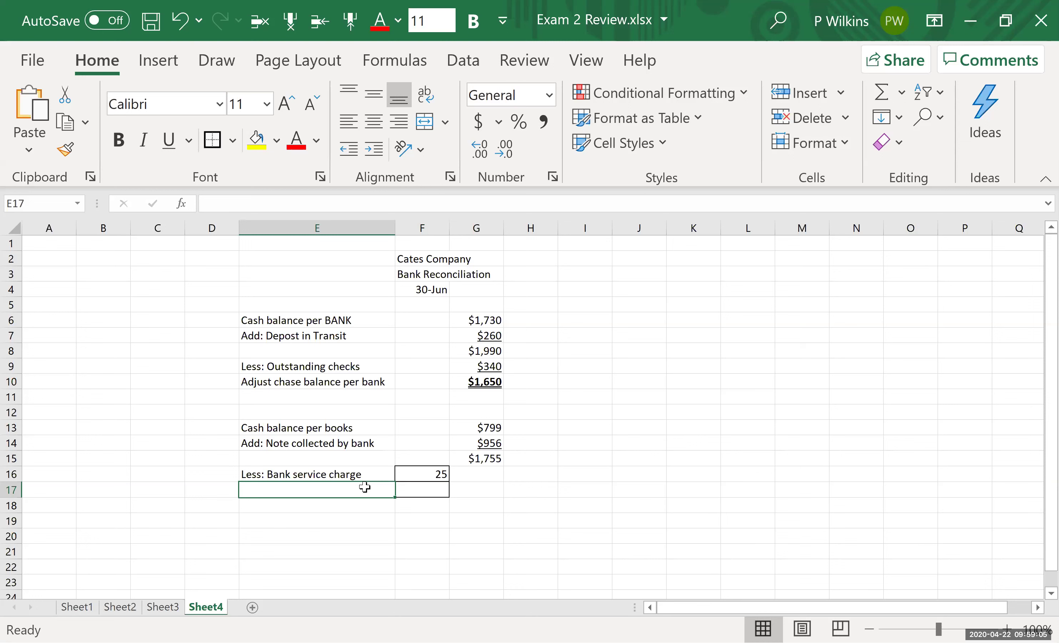
text(N)
key(BackSpace)
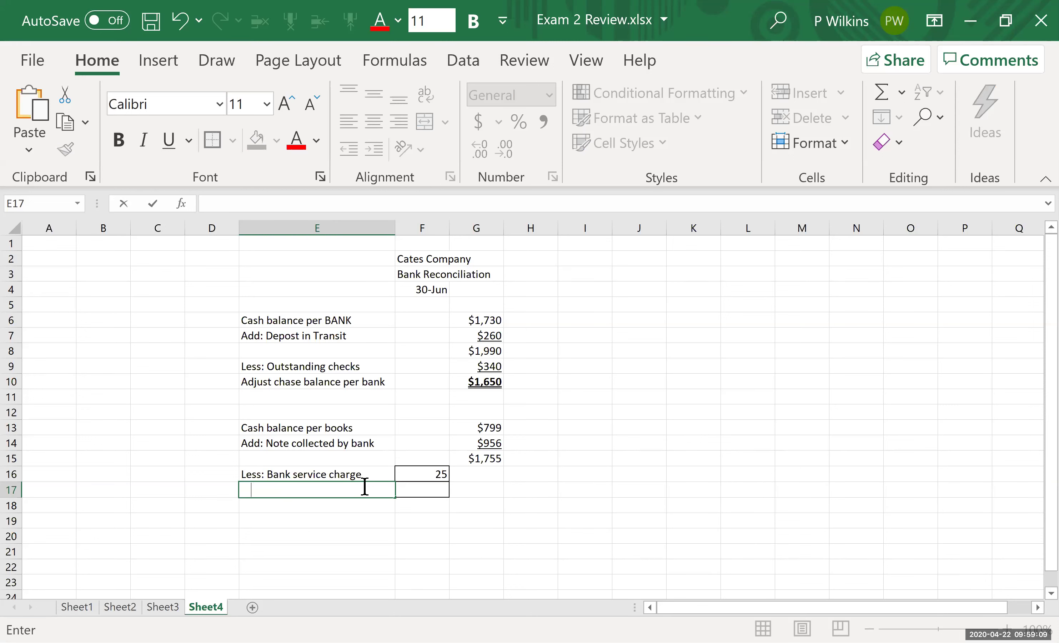
text(NSF check)
click(434, 491)
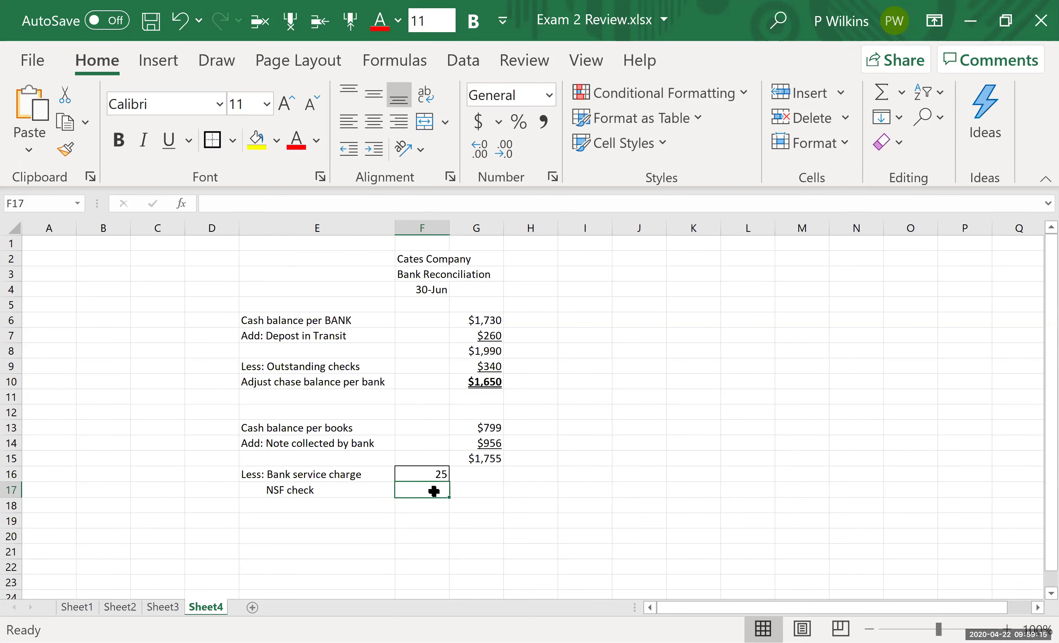
text(80)
key(Return)
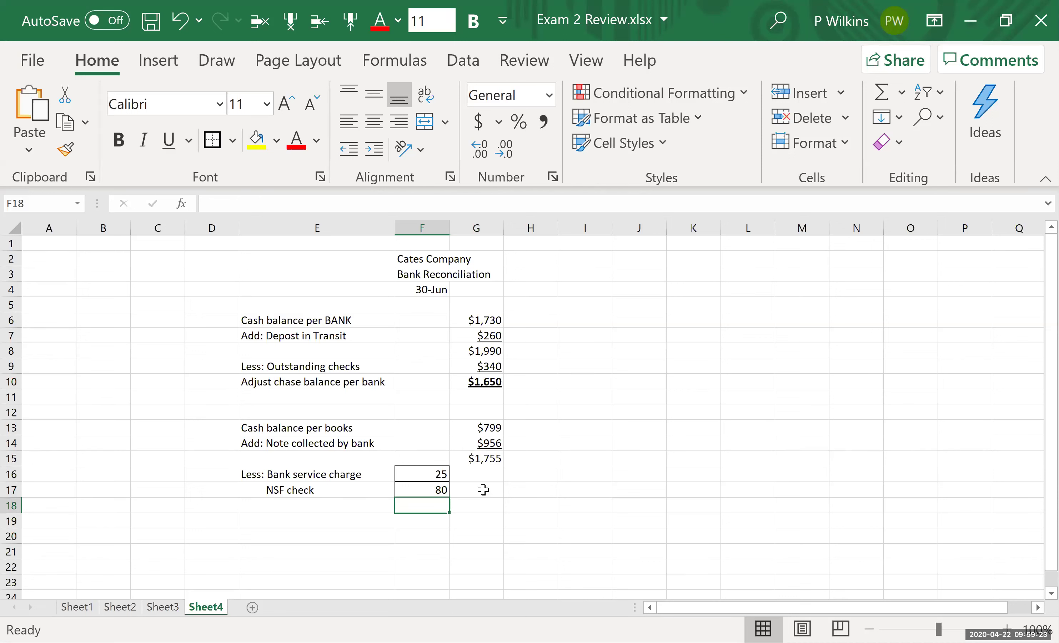
- Use AutoSum in G17 to total the two deductions in F16:F17, and underline the result
click(484, 490)
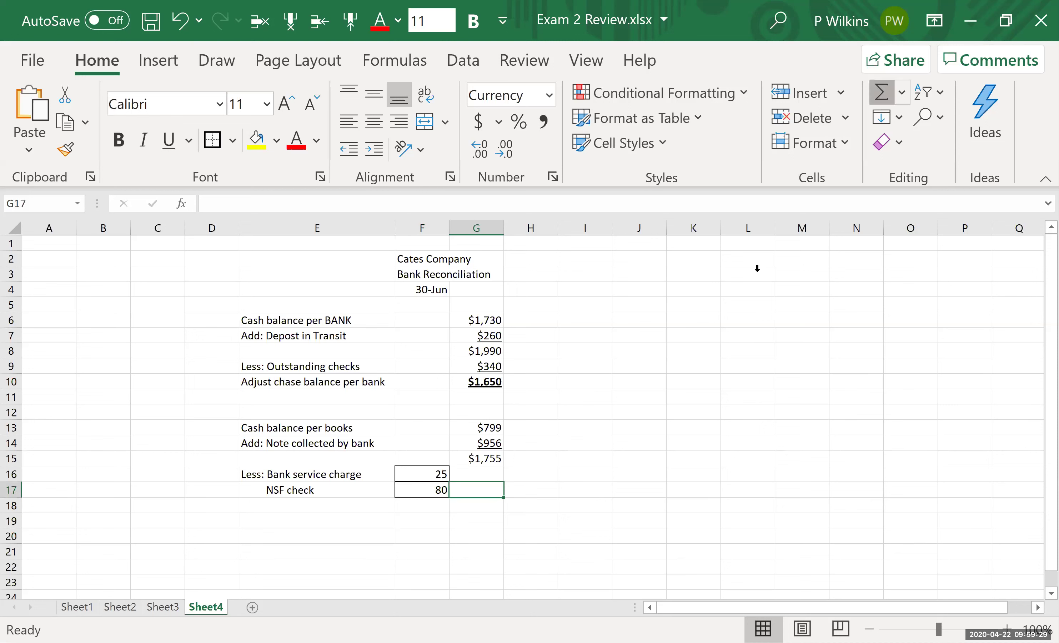
click(433, 474)
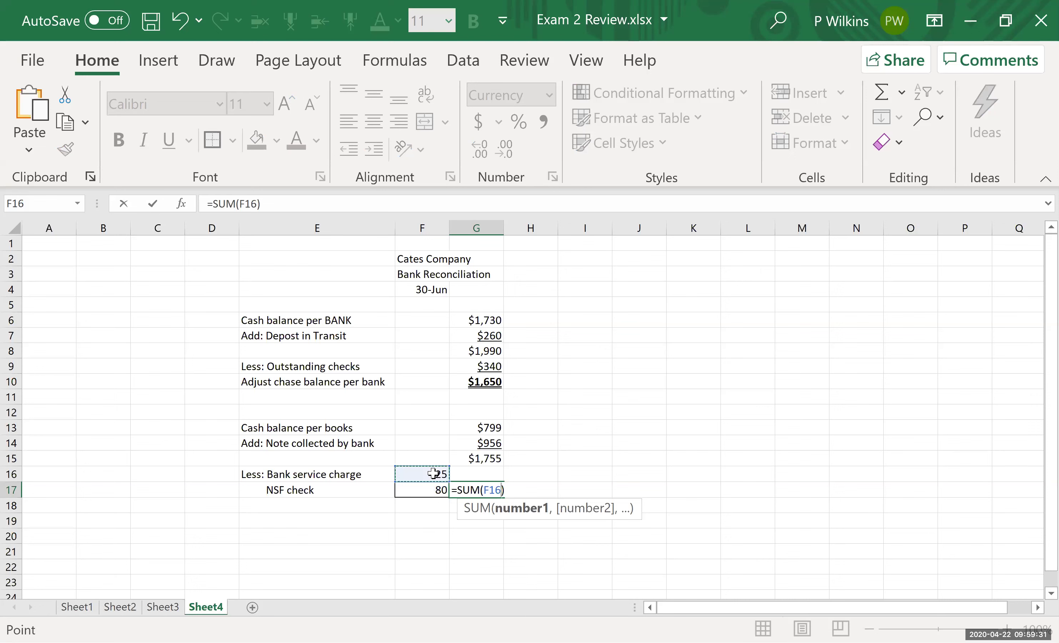
drag(433, 473, 434, 489)
key(Return)
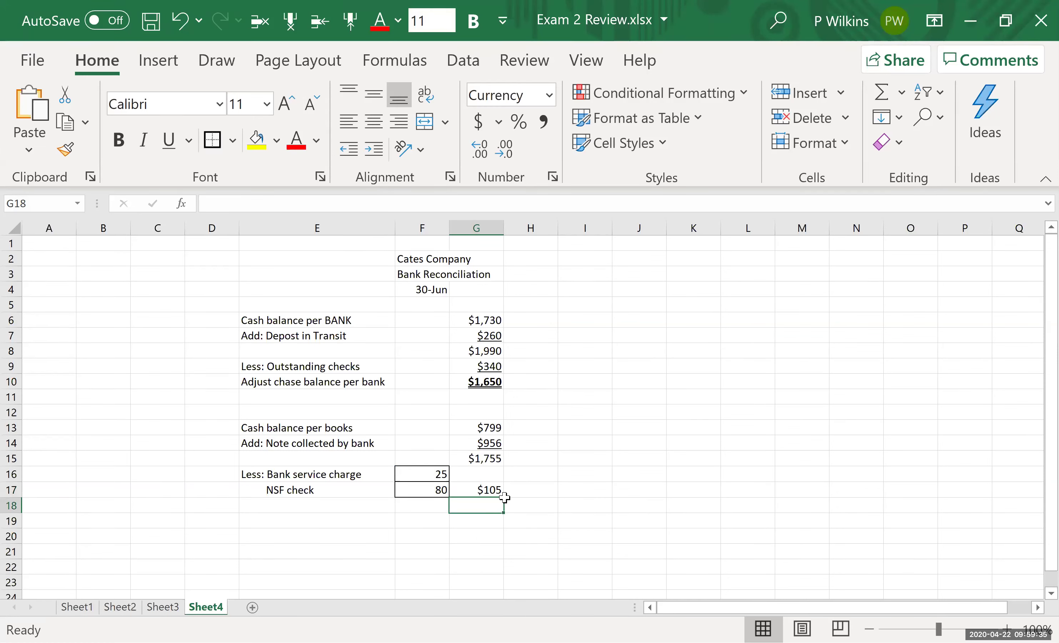
click(494, 492)
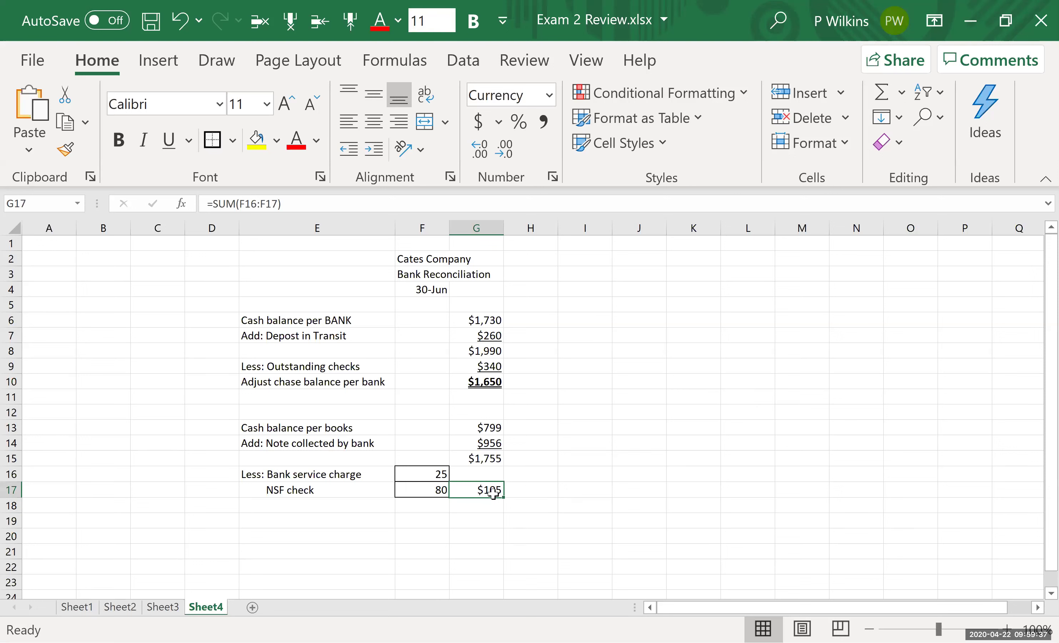
click(169, 140)
- Enter the formula =G15-G17 in G18 to subtract the total deductions from the book subtotal
click(482, 458)
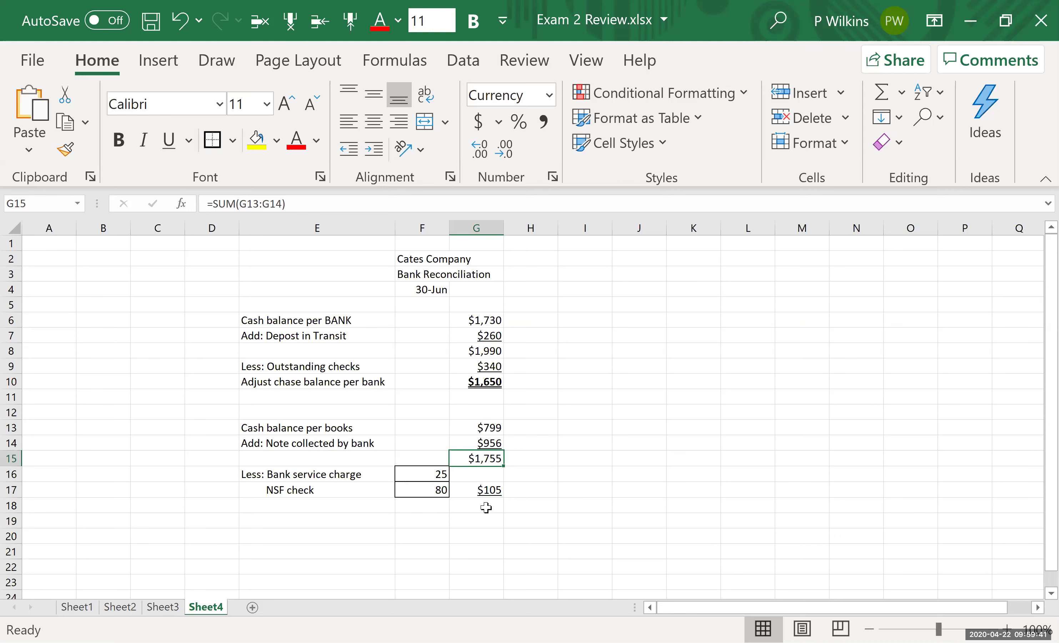
click(487, 507)
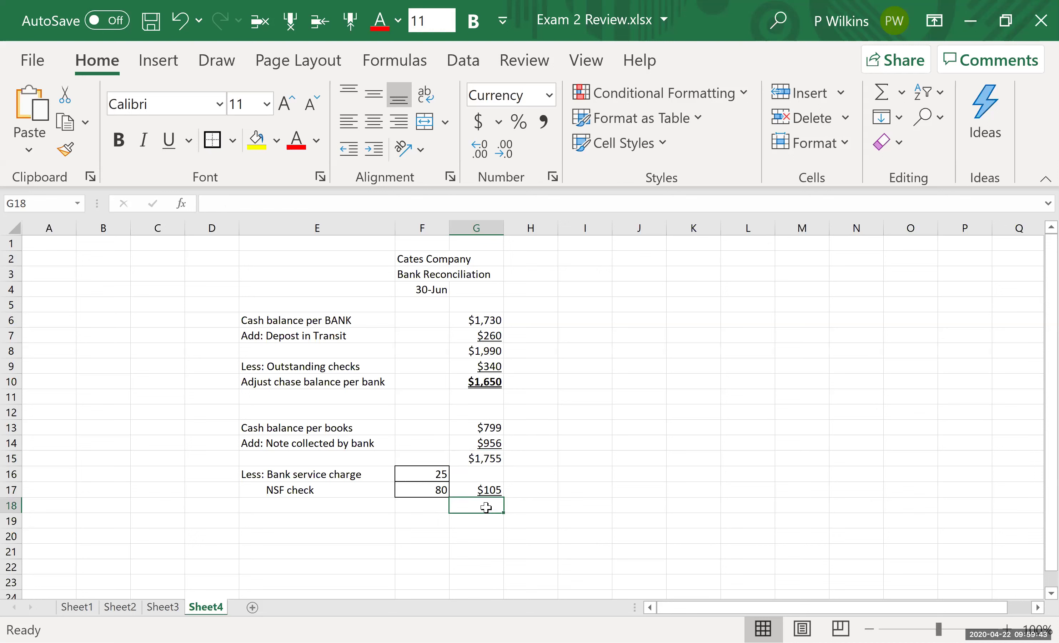
text(=)
click(491, 458)
text(-)
click(488, 490)
key(Return)
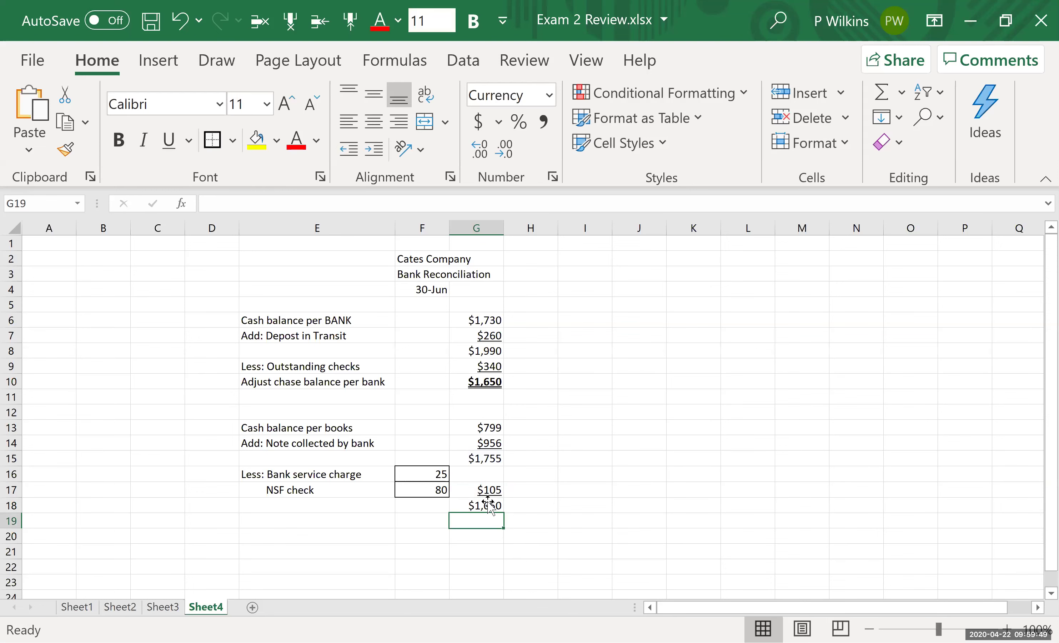
- Format the adjusted book balance in G18 as bold with a double underline
click(488, 505)
click(118, 140)
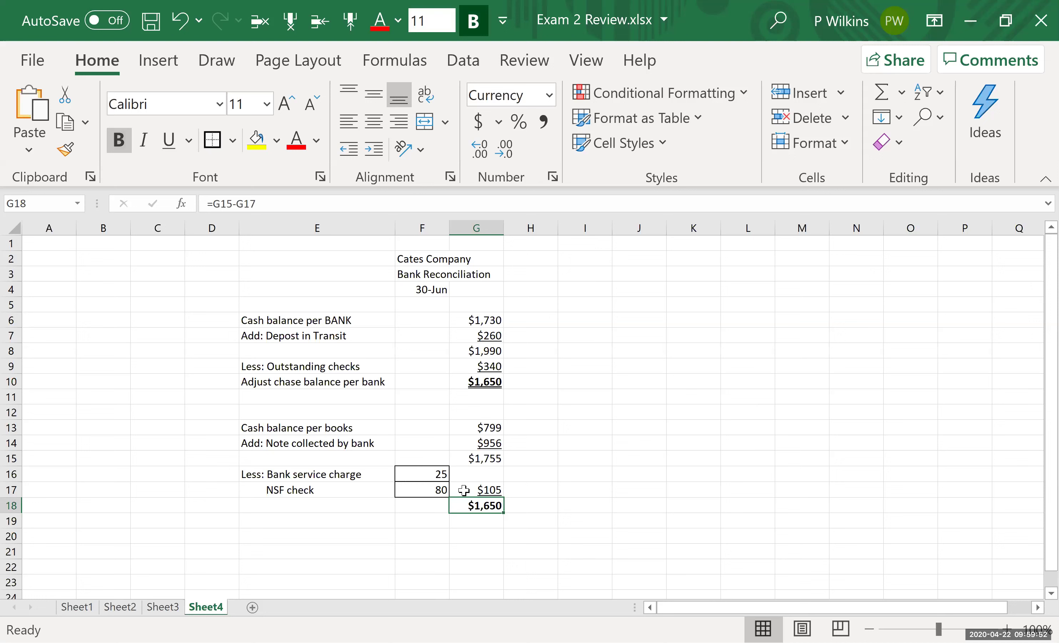
click(189, 140)
click(216, 187)
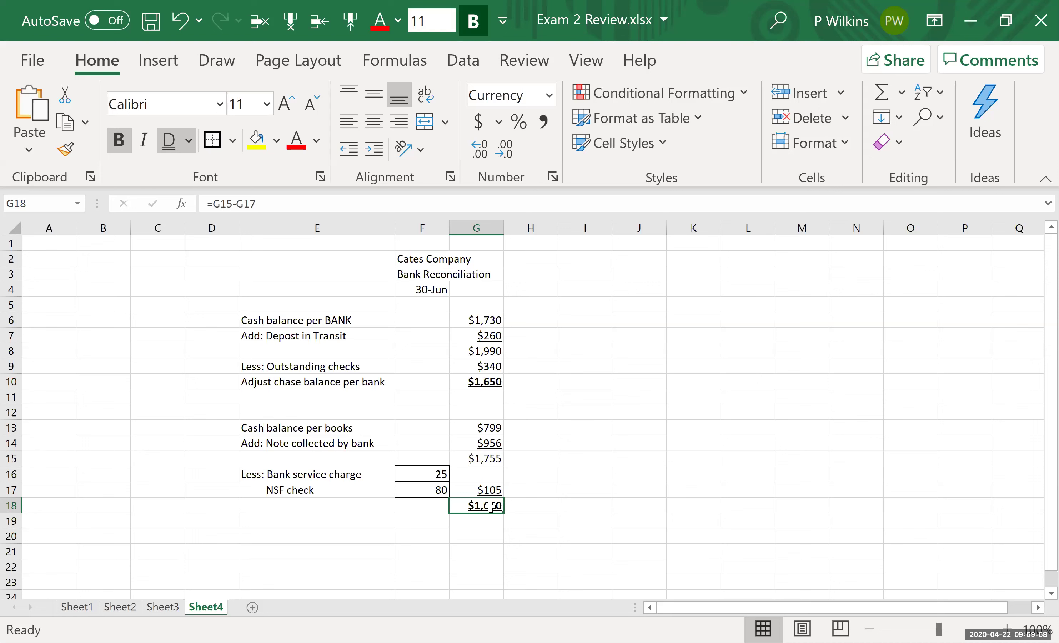
- Highlight both adjusted balances, G18 and G10, with yellow fill
click(256, 139)
click(477, 381)
click(257, 139)
- Enter the label "Adjusted cash balace per books" in E18
click(359, 507)
text(Ad)
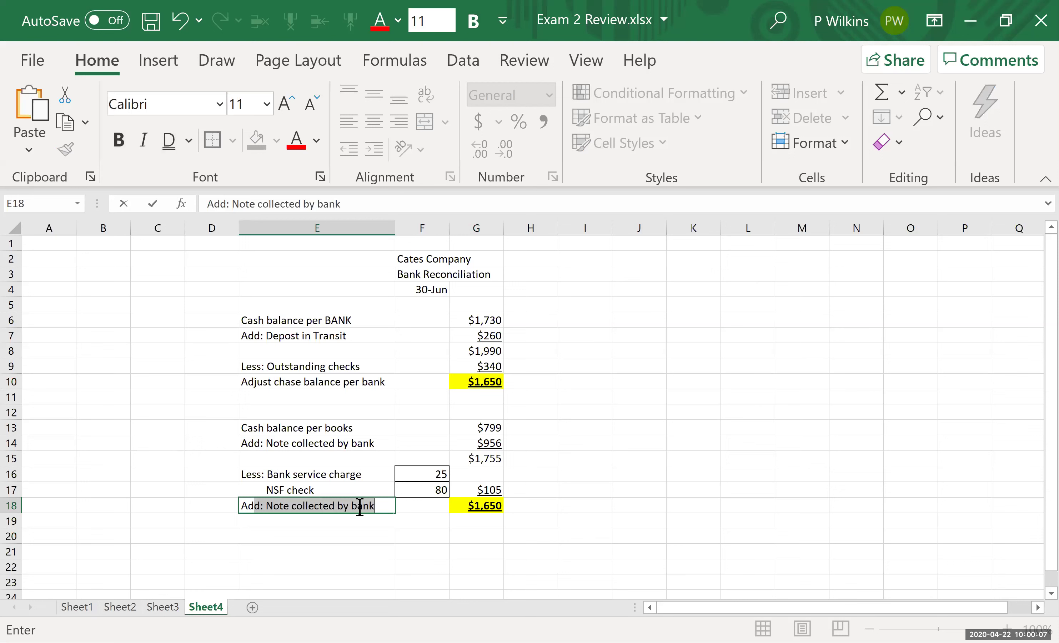
text(justed cash balace per ba)
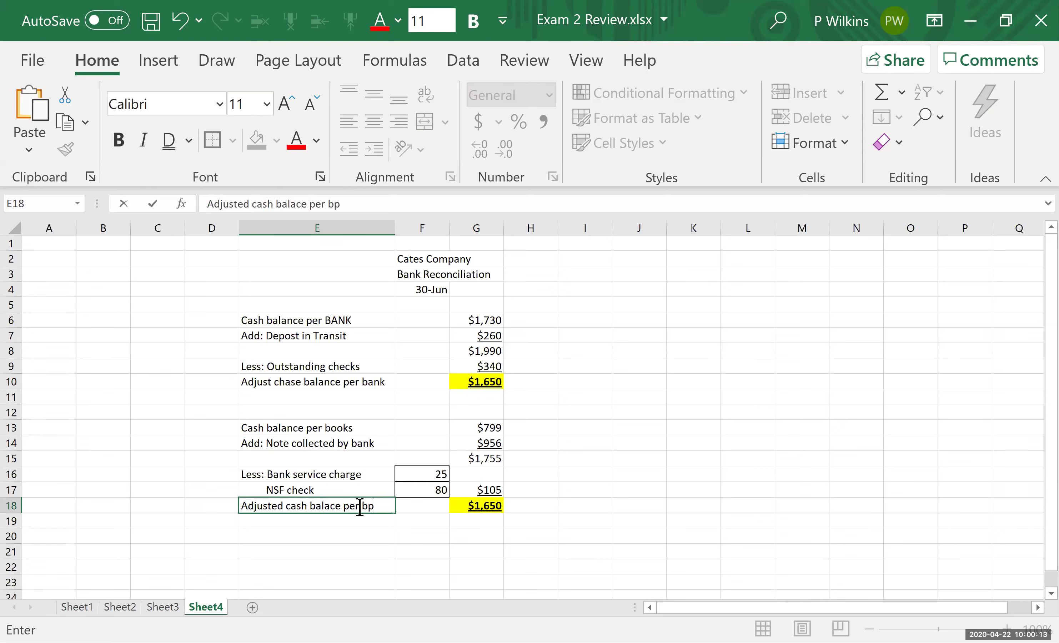
key(BackSpace)
text(ook)
key(Return)
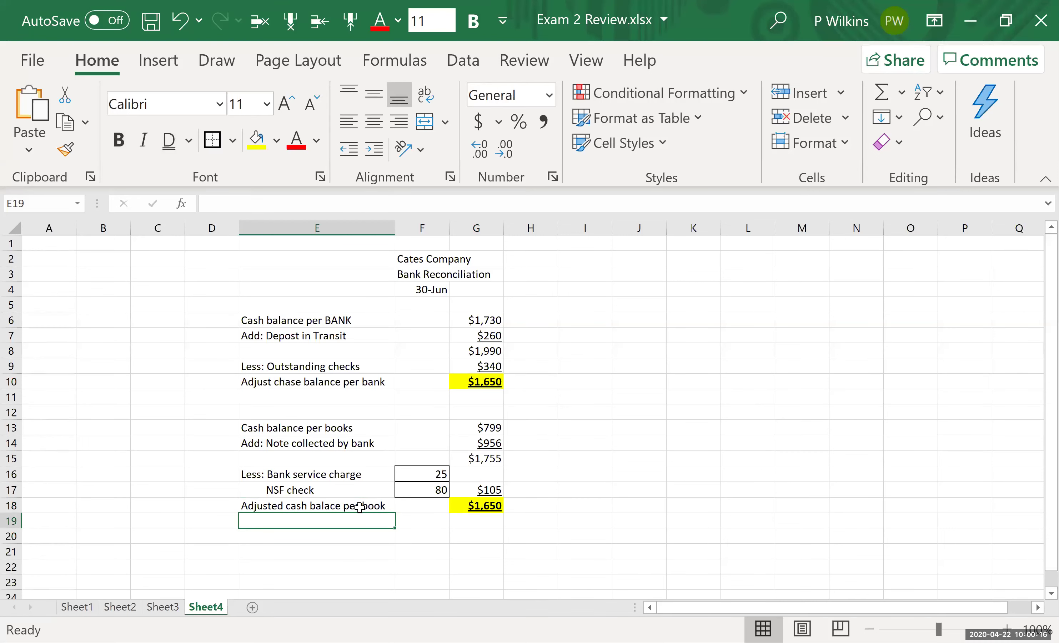
click(360, 507)
click(384, 202)
text(s)
key(Return)
click(481, 521)
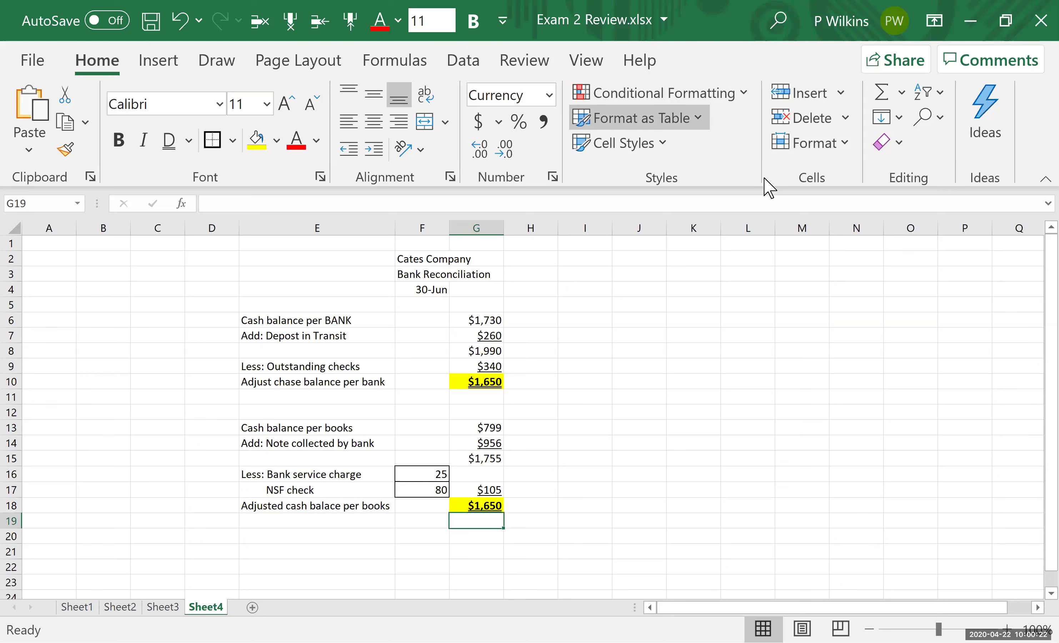